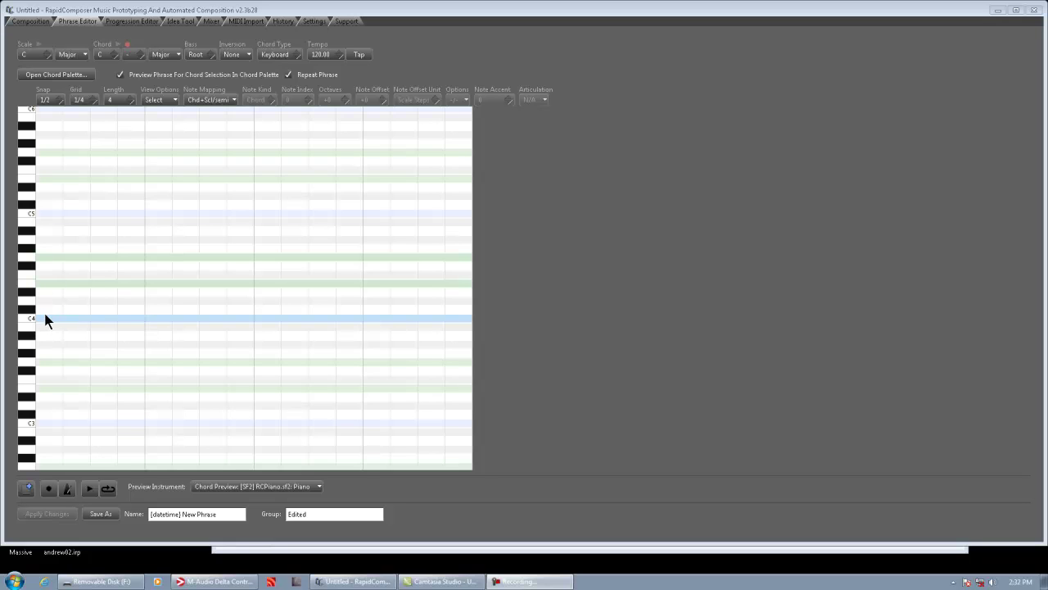
Draw a first attempt of Ch(1), Ch(2) and a Ch(0) note on C4 at the phrase start.
left_click(41, 283)
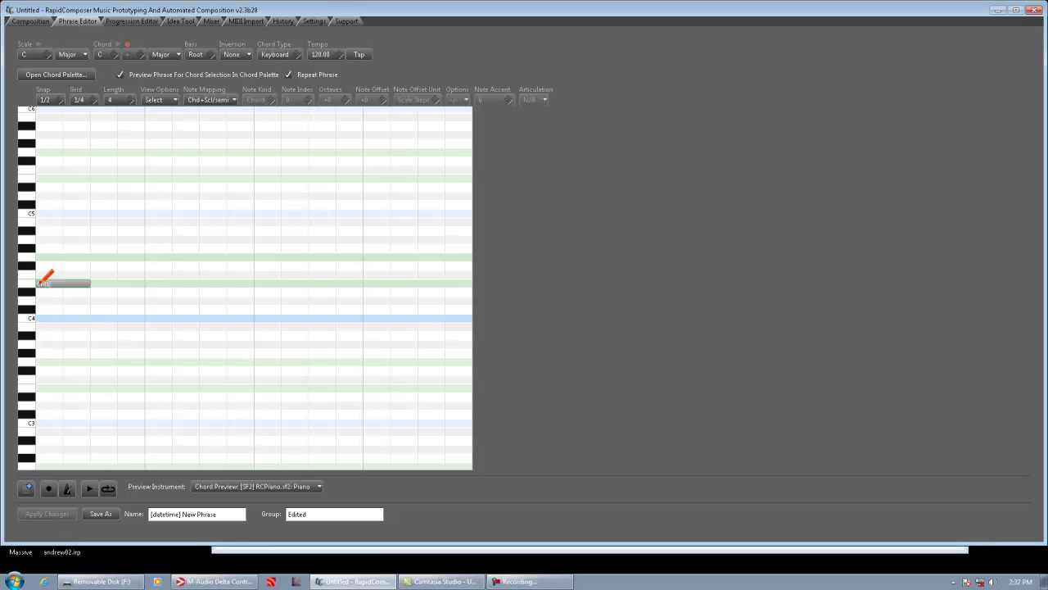
left_click(40, 258)
left_click(93, 317)
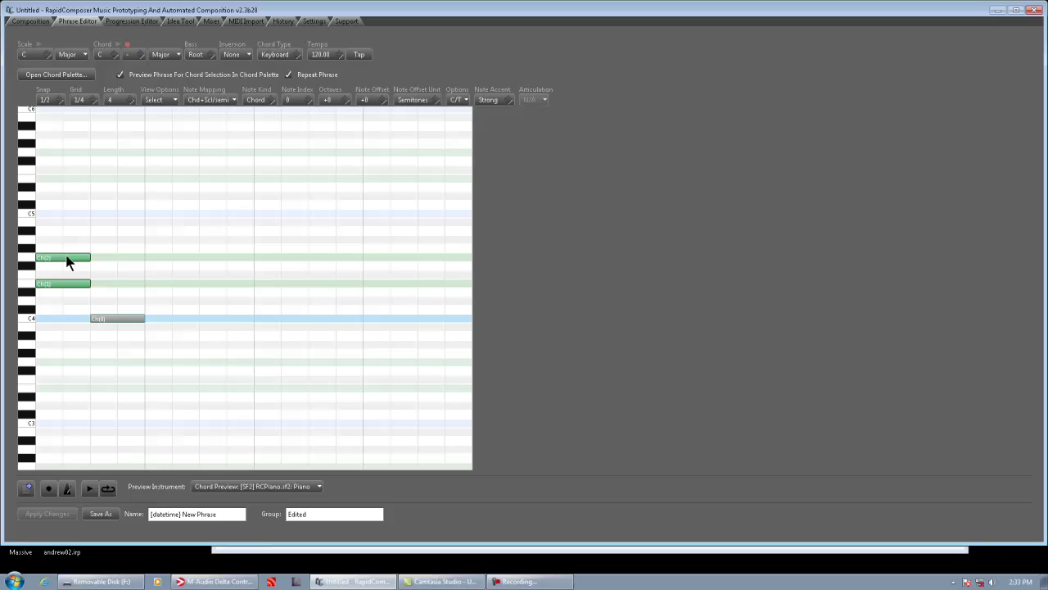
Delete the three attempt notes and redraw stacked Ch(1) and Ch(2) at the phrase start.
right_click(107, 262)
left_click(77, 296)
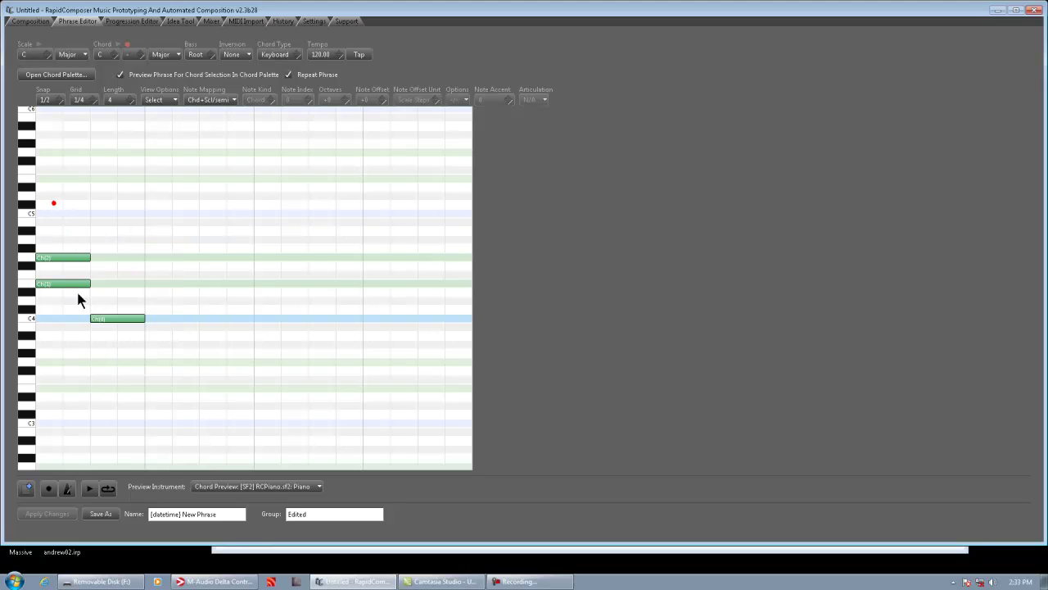
left_click_drag(164, 357, 39, 223)
key("Delete")
left_click(40, 284)
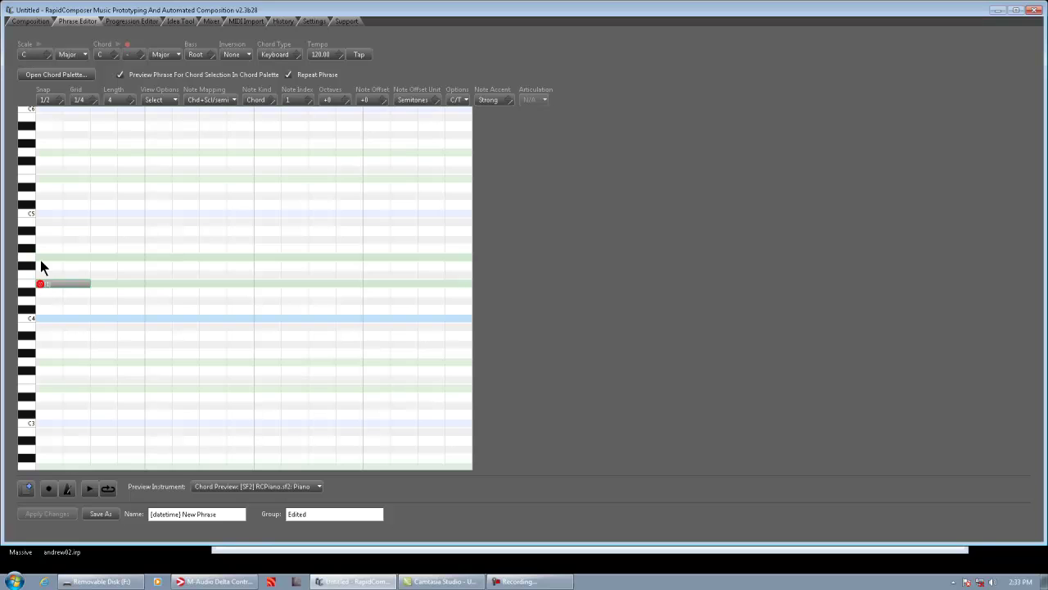
left_click(38, 257)
Add a Ch(0) note on C4, then duplicate the three-note pattern into four repeats across the bar.
left_click(93, 318)
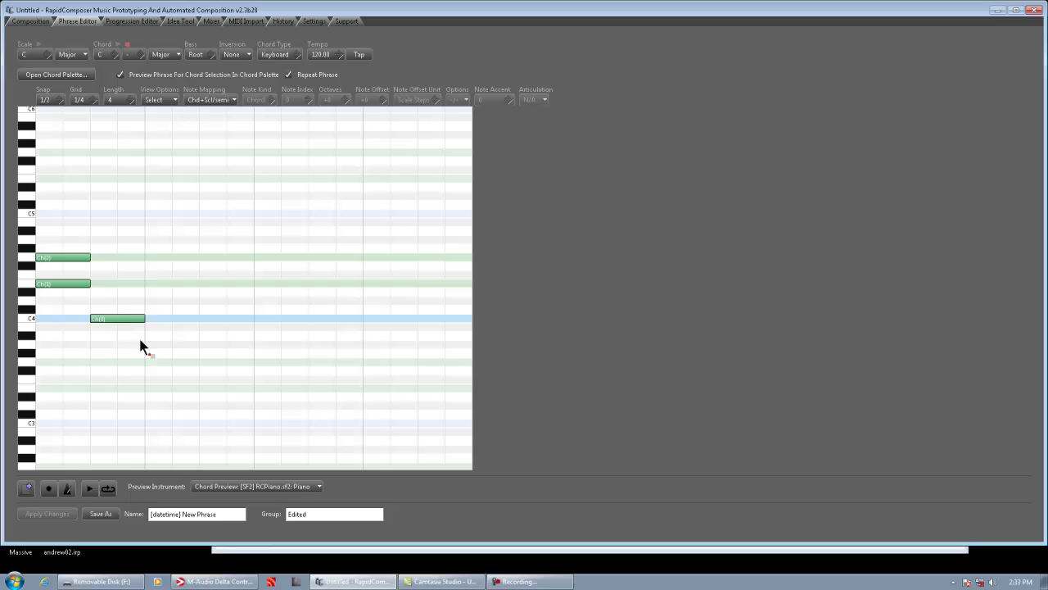
left_click_drag(151, 353, 184, 255)
left_click_drag(242, 324, 274, 253)
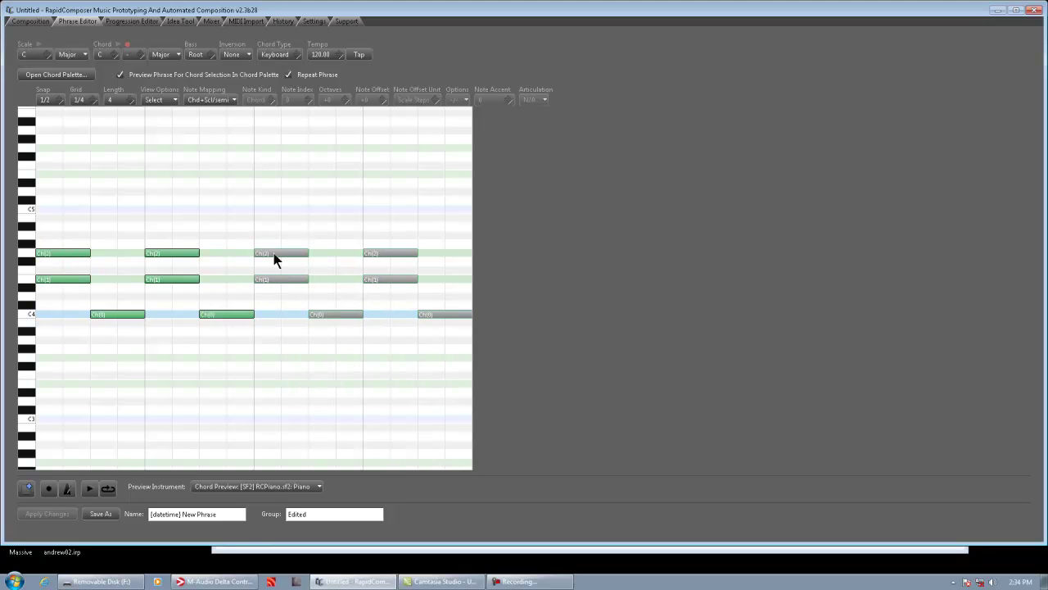
left_click(271, 325)
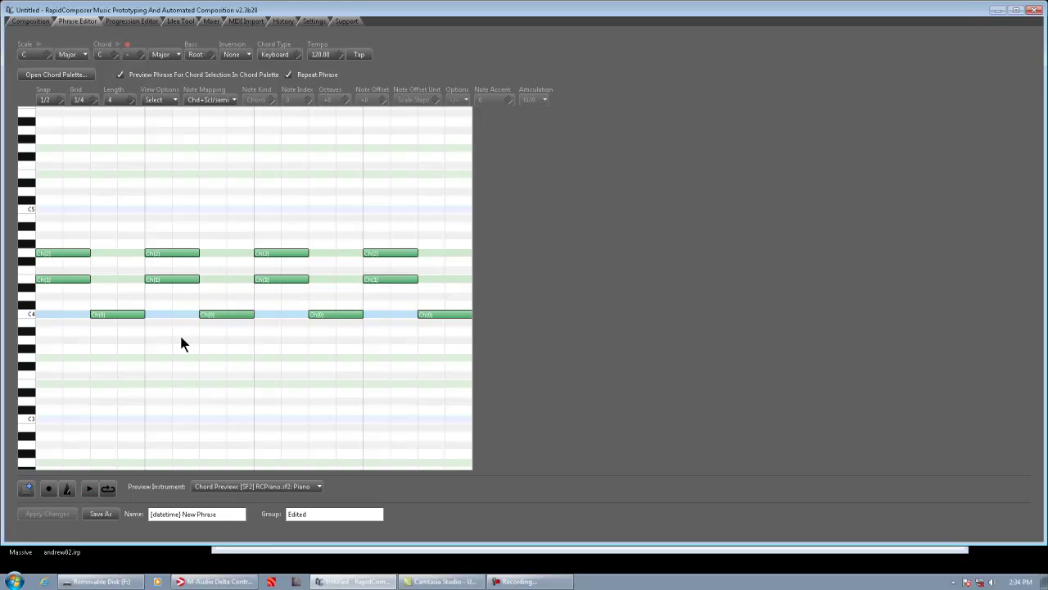
Save the phrase as 'Imagine' in group 'Custom Phrases/Piano', overwriting the existing one.
left_click(219, 516)
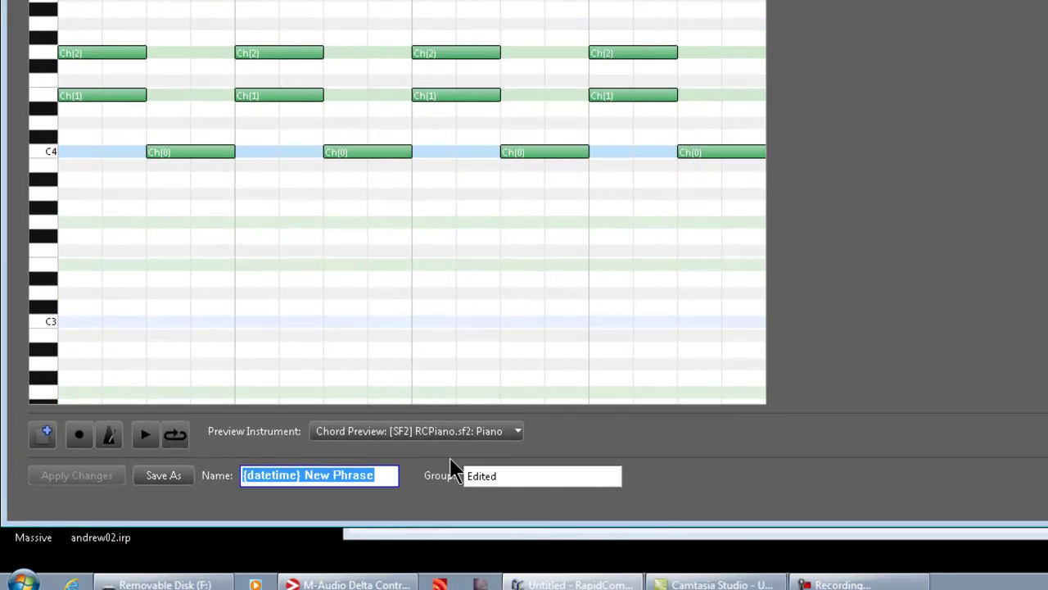
type("Imagine")
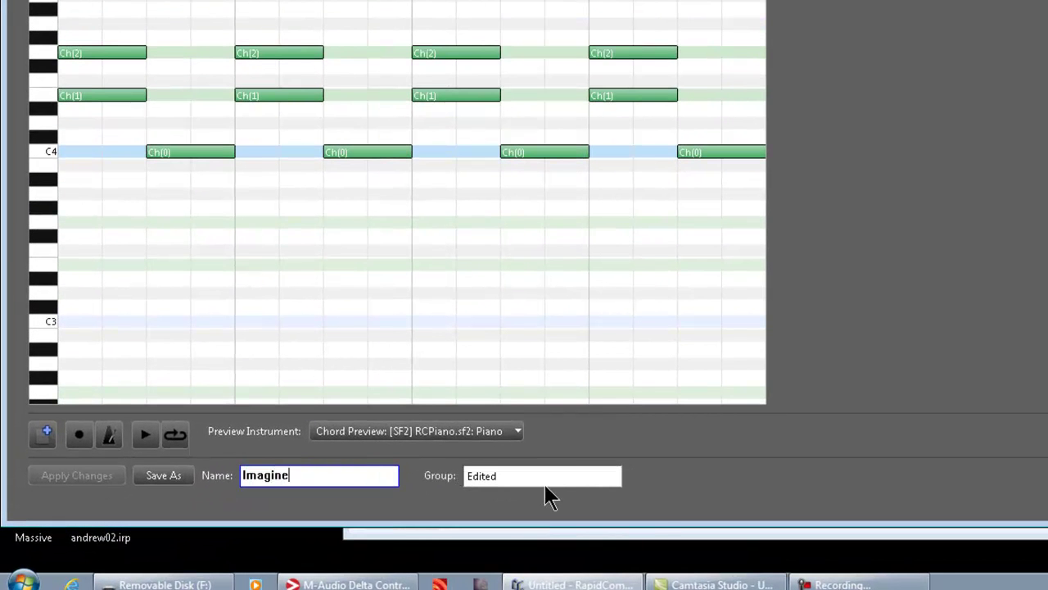
left_click(544, 476)
type("Cus")
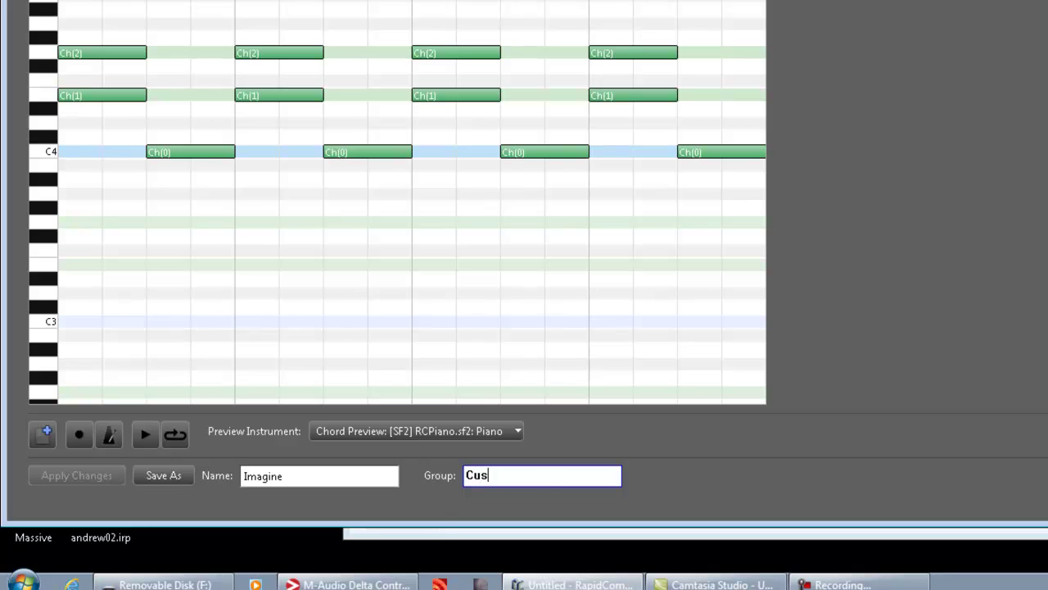
type("tom Phrases/Piano")
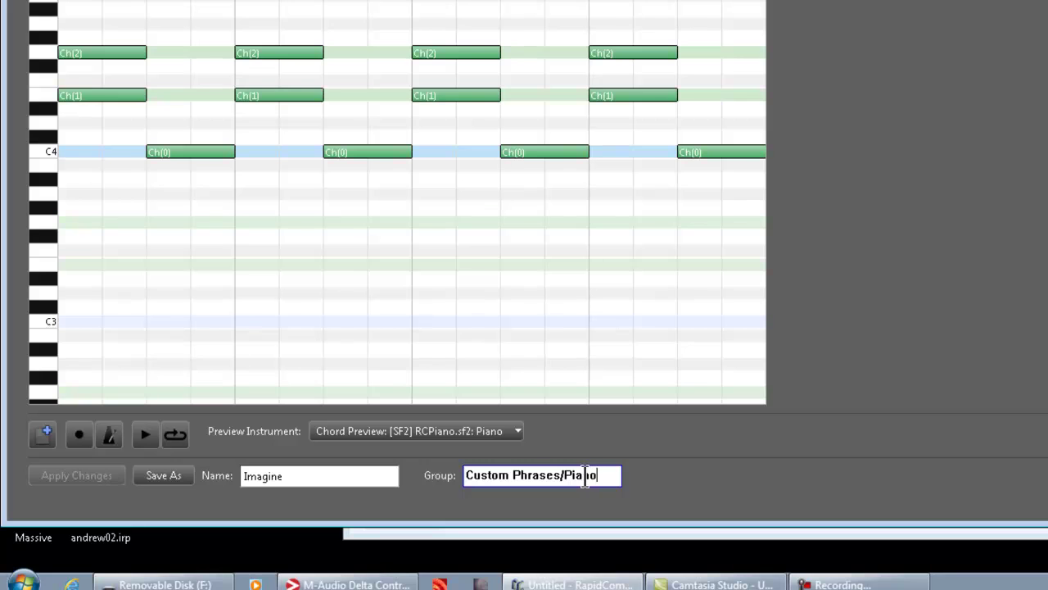
left_click(179, 476)
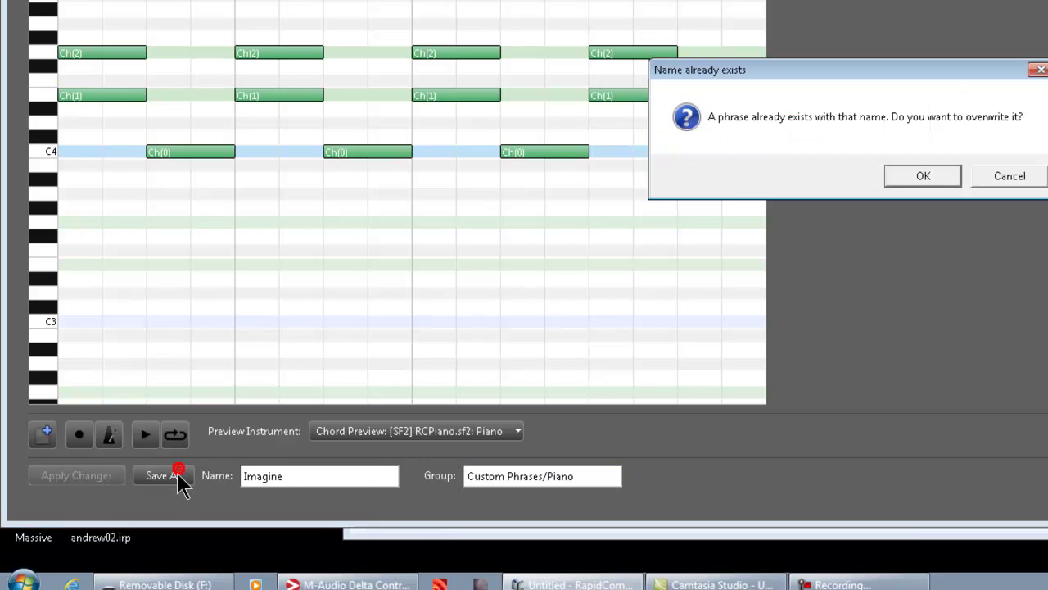
left_click(929, 173)
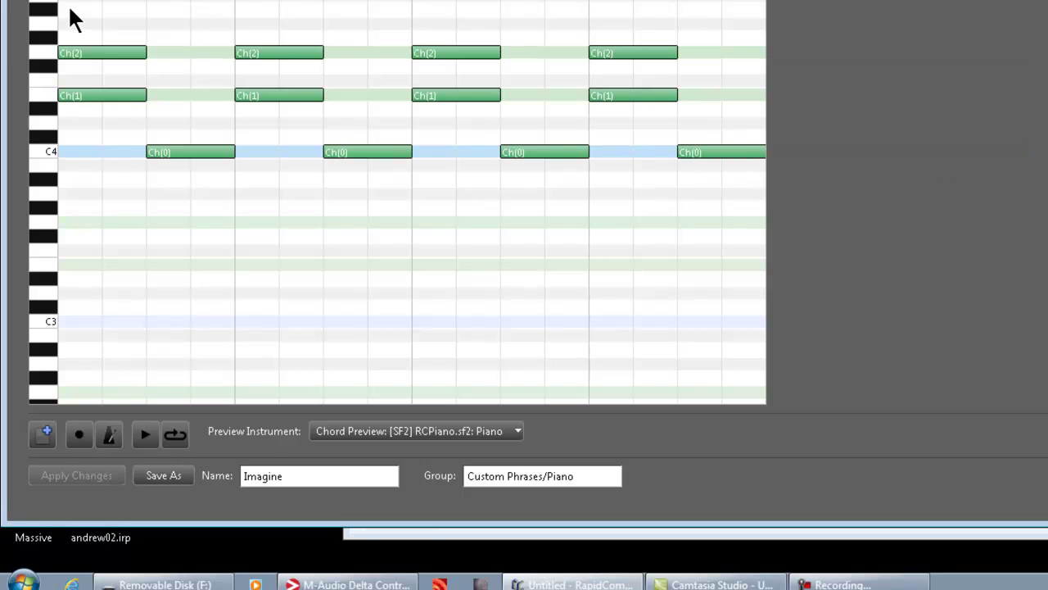
Select every note in the piano roll and delete them.
left_click_drag(70, 10, 765, 232)
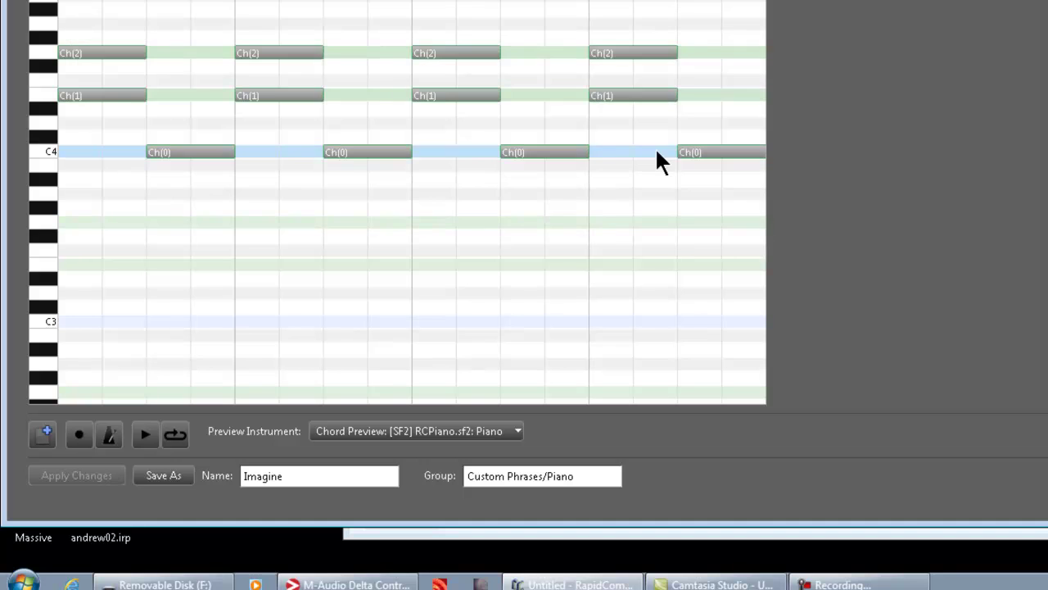
left_click(243, 3)
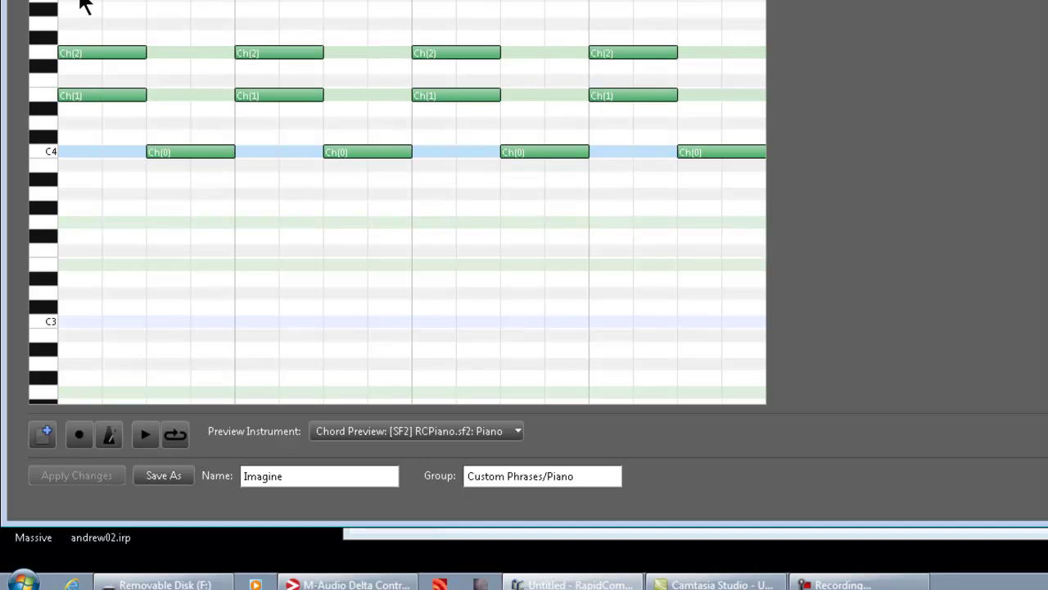
left_click_drag(80, 3, 787, 224)
key("Delete")
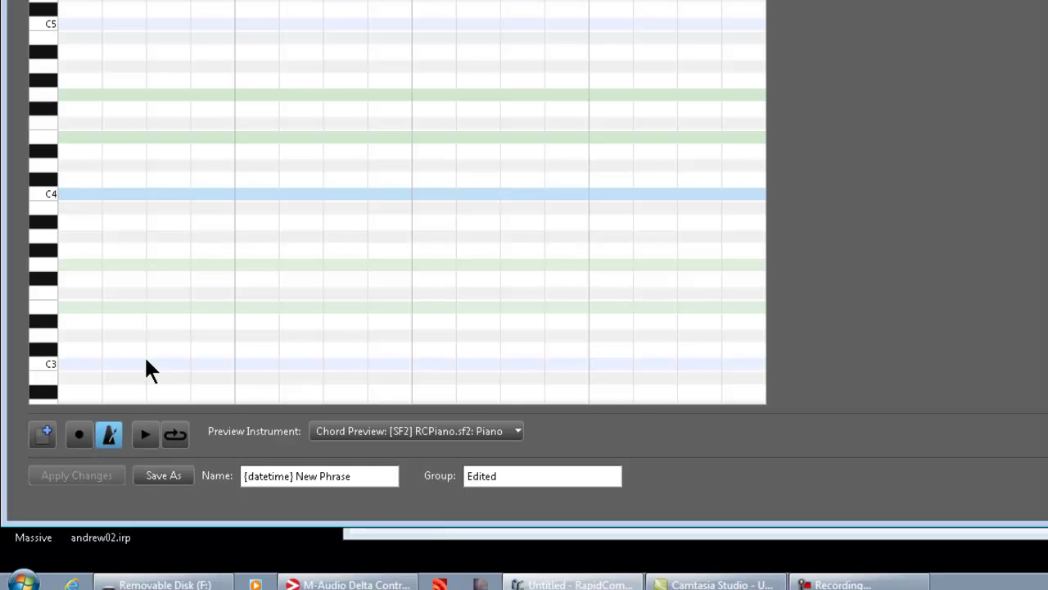
Record C–E–G chords over C2, G2 and C3 bass notes from the MIDI keyboard, retrying once.
left_click(81, 439)
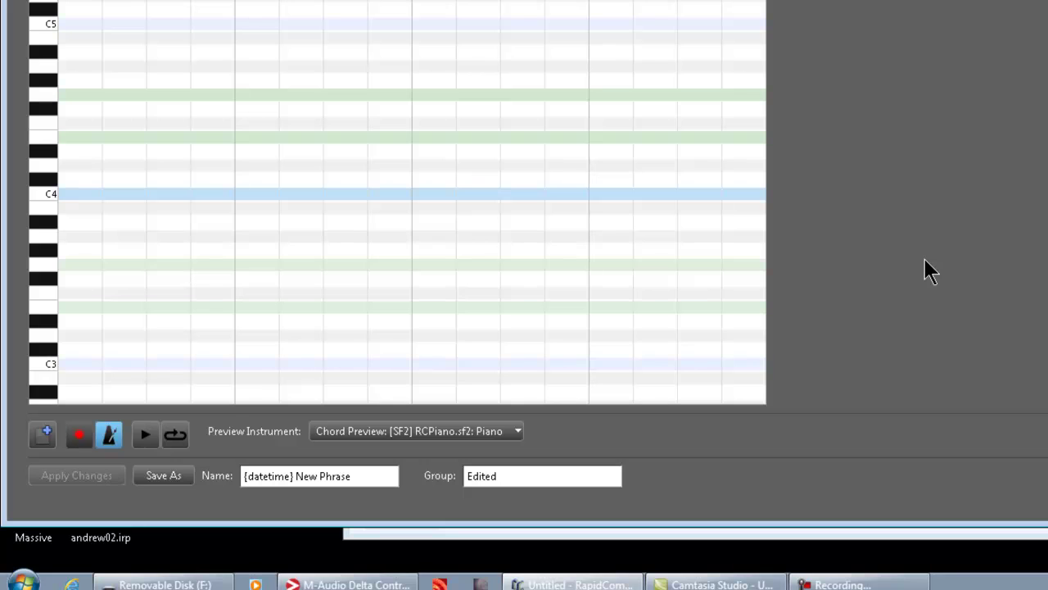
key("space")
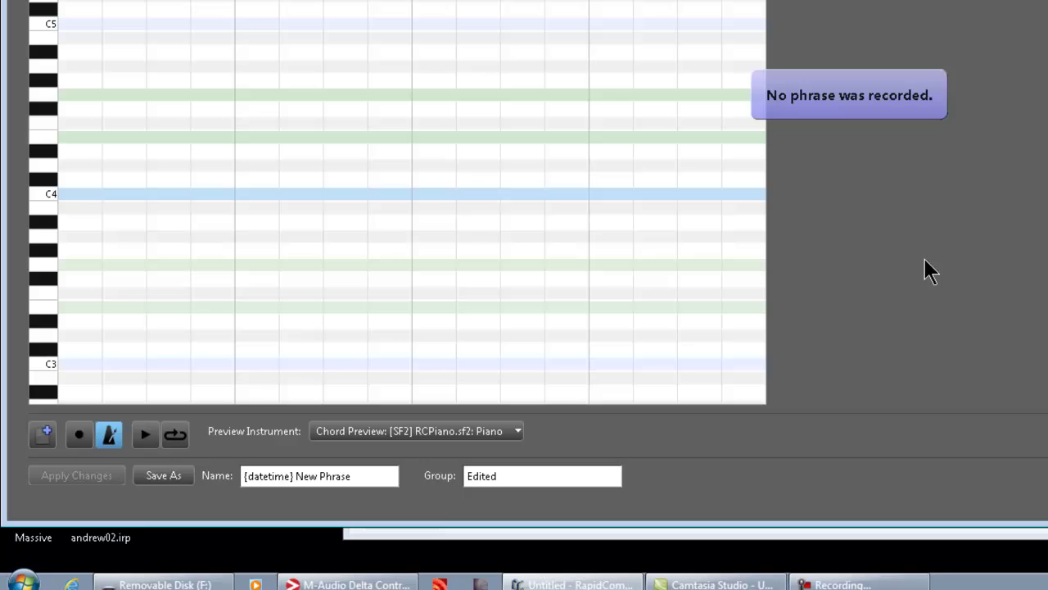
left_click(79, 435)
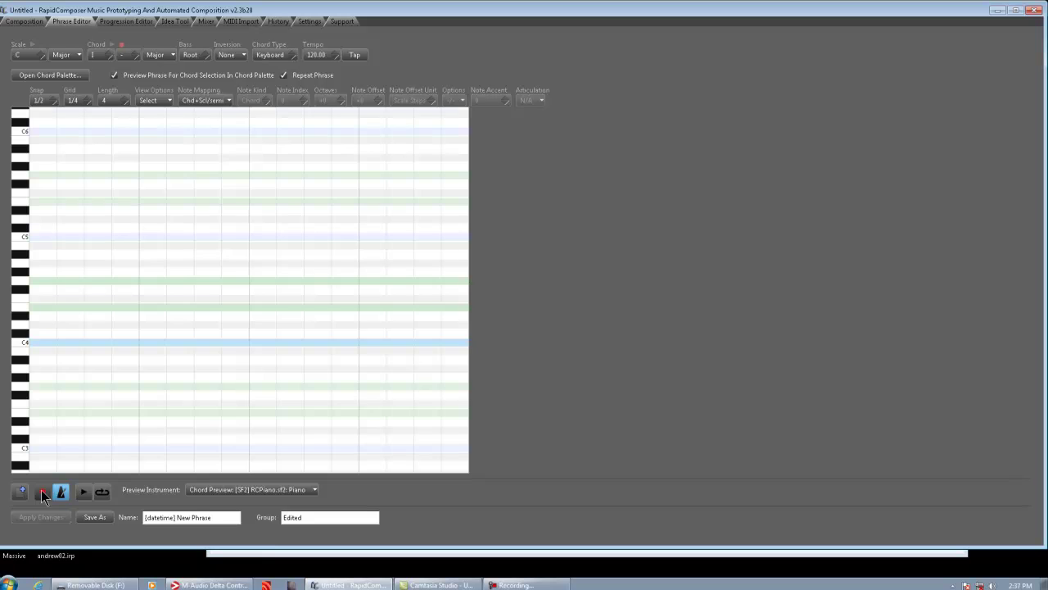
left_click(43, 494)
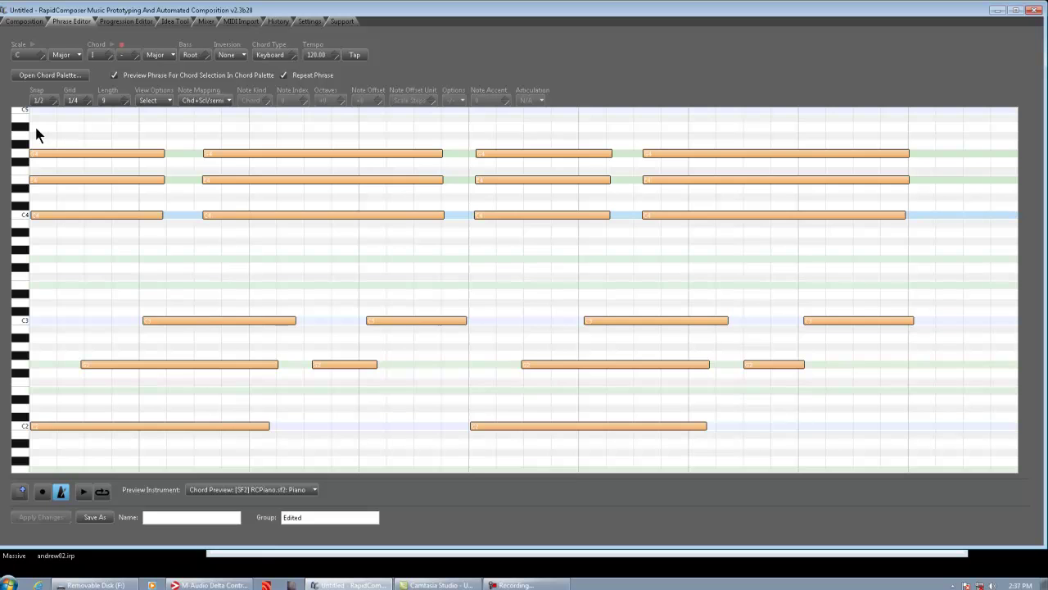
Quantize every recorded note to Half Beat, then trim the end of the last G2 bass note.
left_click_drag(36, 128, 894, 456)
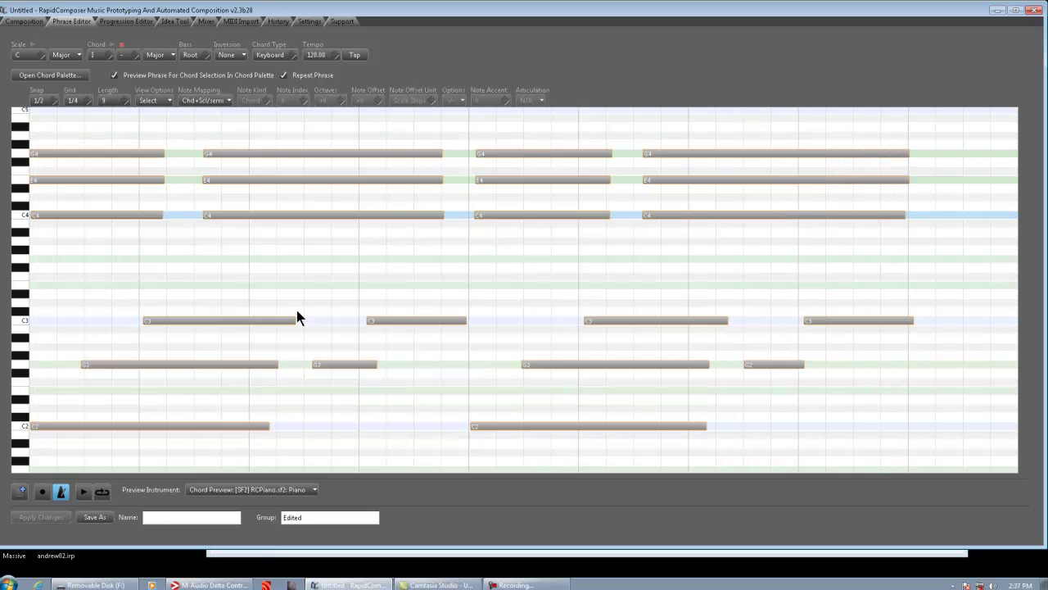
right_click(204, 425)
mouse_move(254, 419)
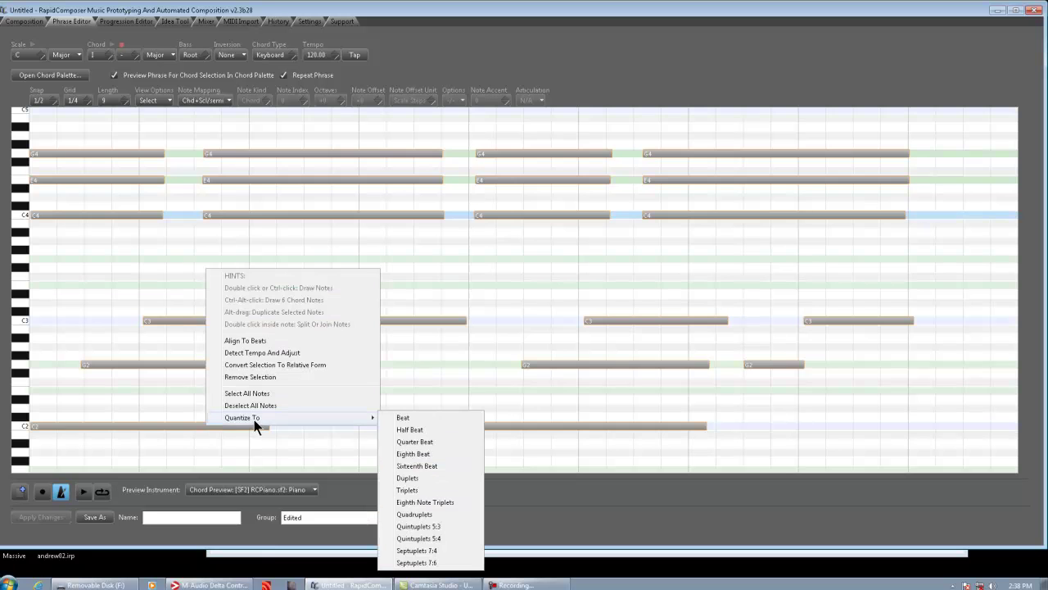
left_click(428, 428)
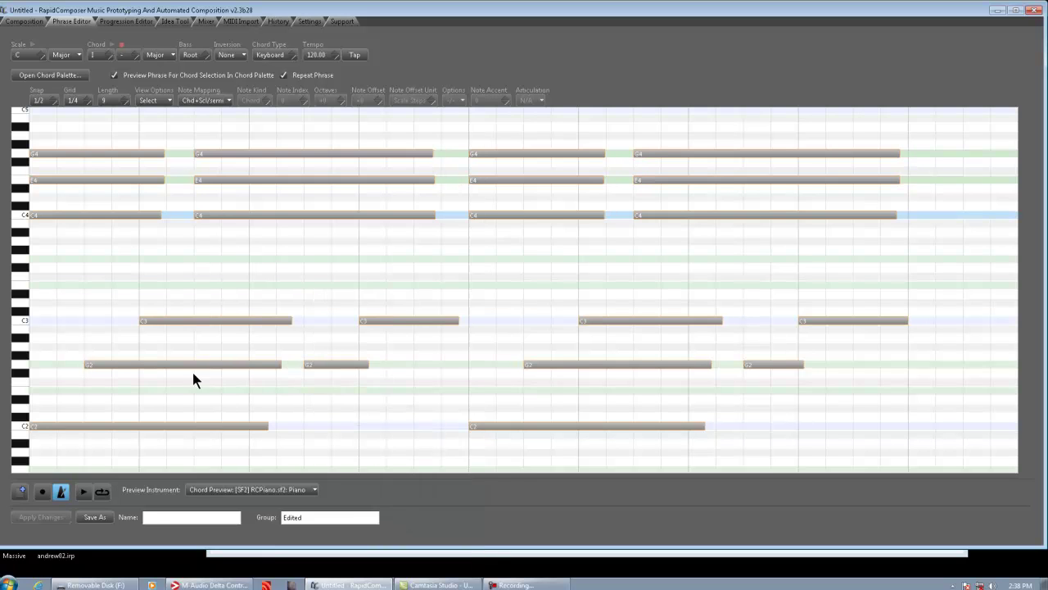
key("ctrl+a")
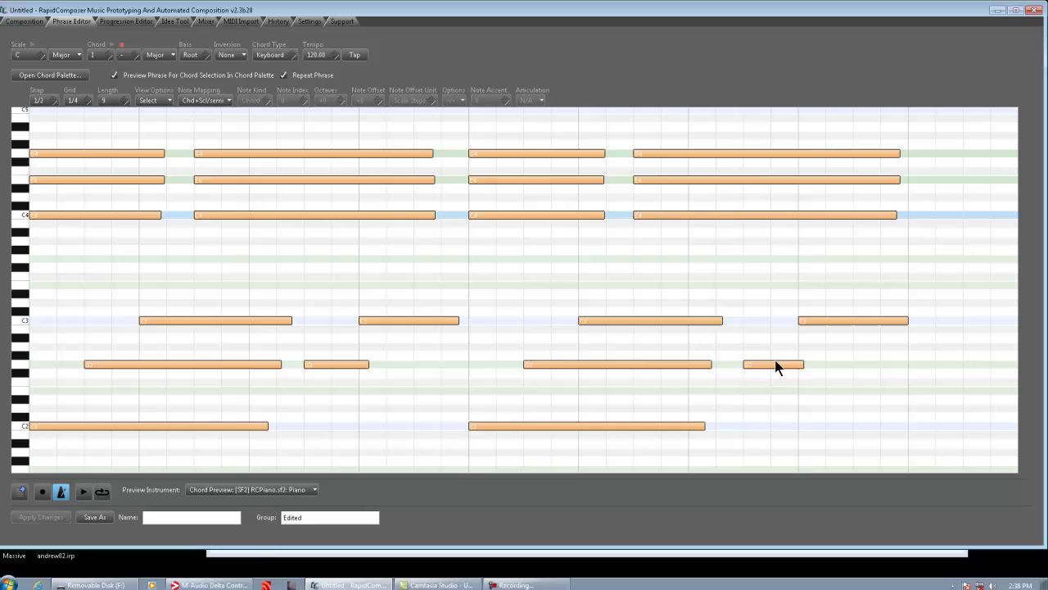
left_click_drag(805, 364, 798, 364)
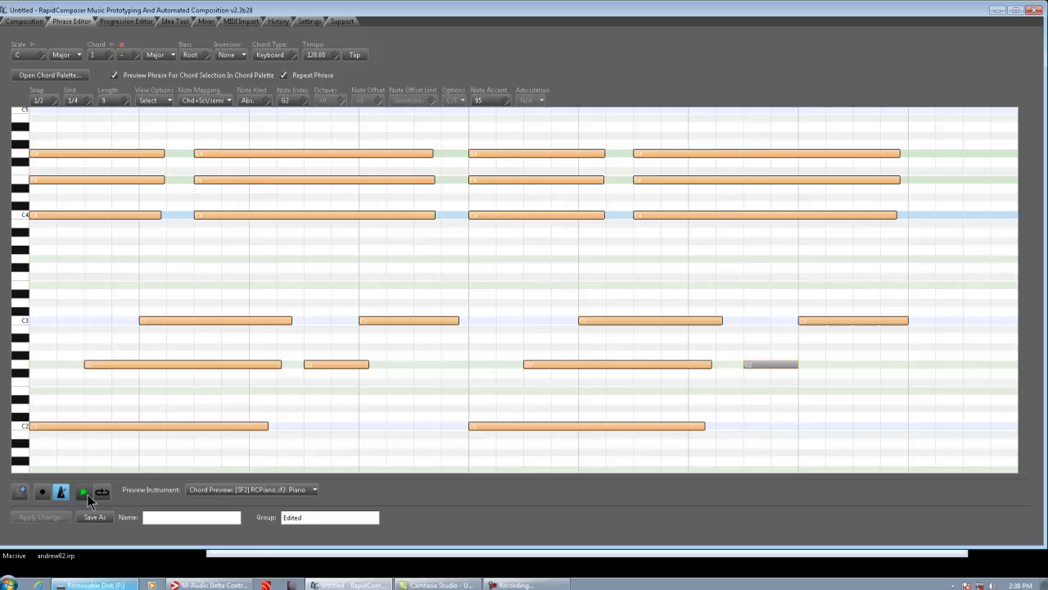
Stop the preview playback and set the phrase Length to 8.
key("space")
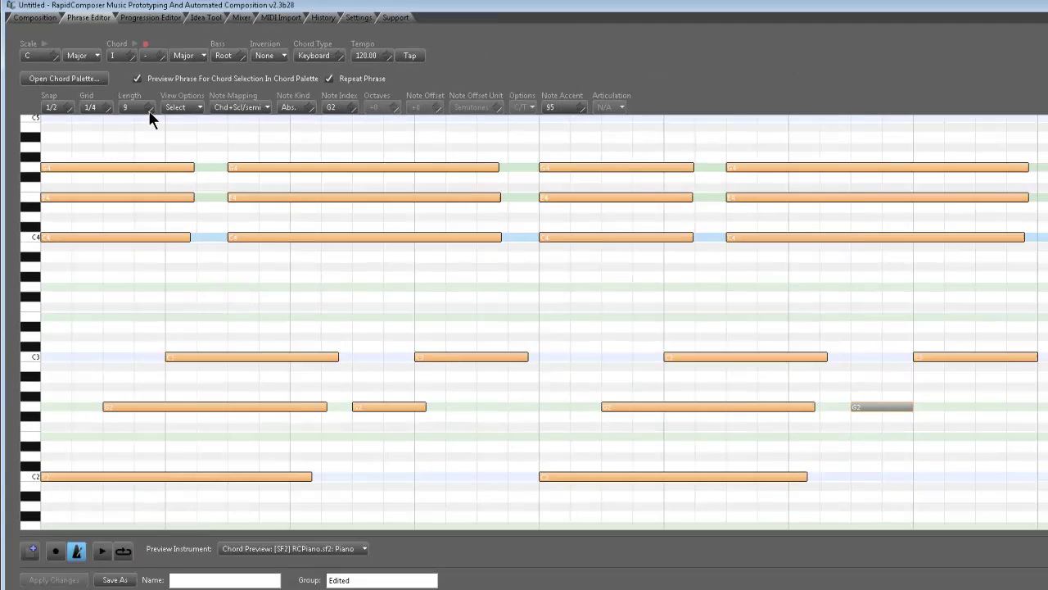
left_click(149, 110)
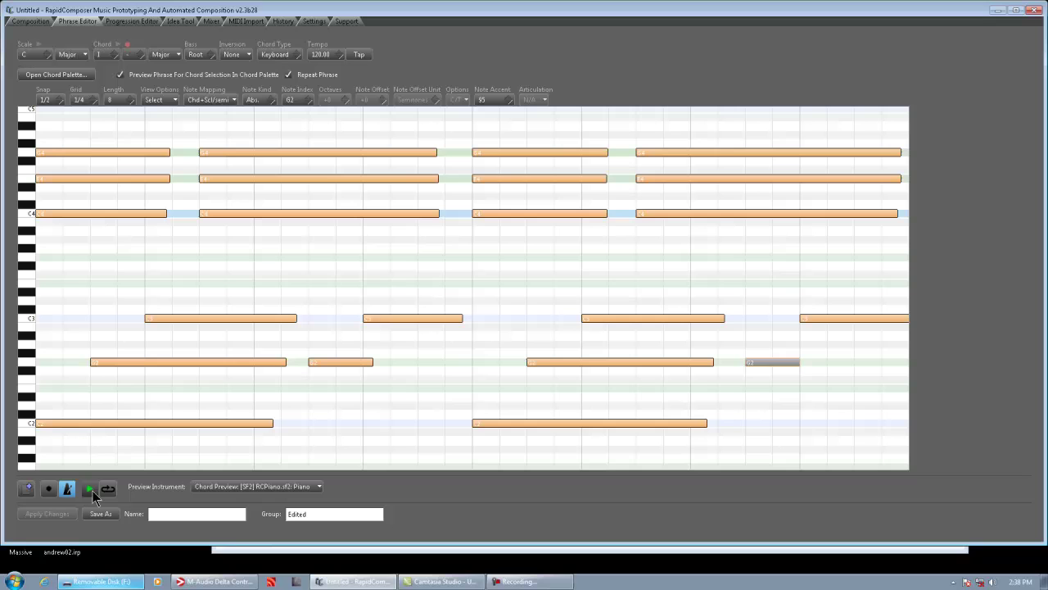
left_click(854, 401)
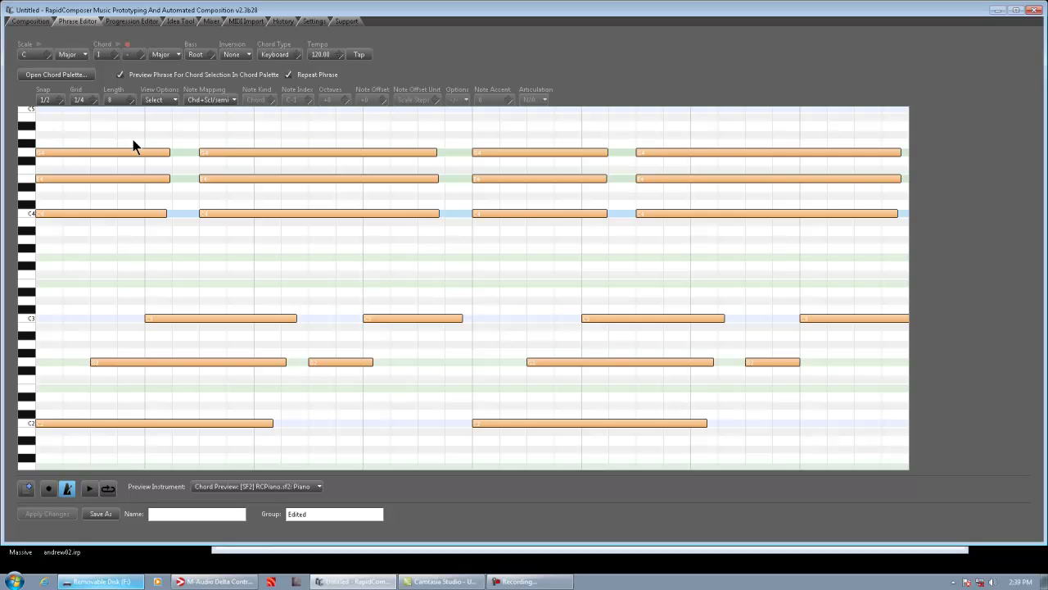
Convert all notes to relative form (Ch(0), Ch(1), Ch(2)) and inspect the C2 note's settings.
left_click_drag(49, 123, 872, 460)
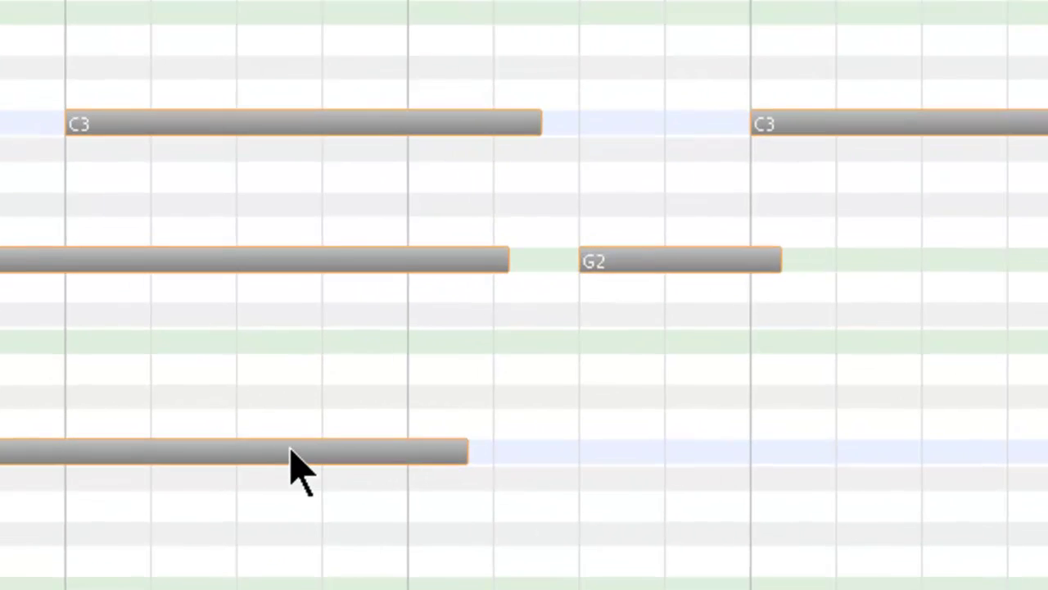
right_click(217, 420)
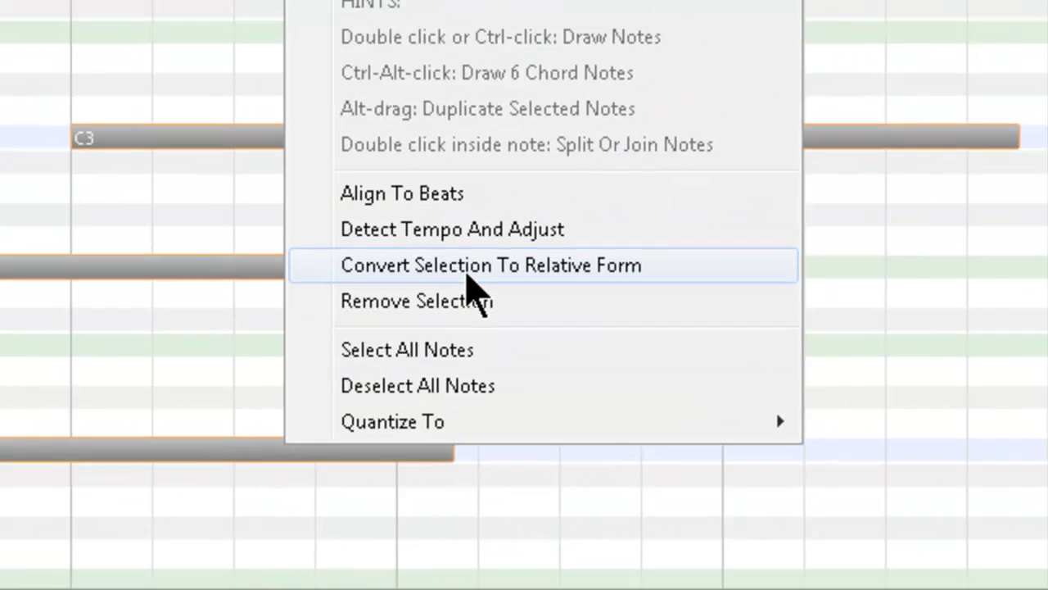
left_click(483, 259)
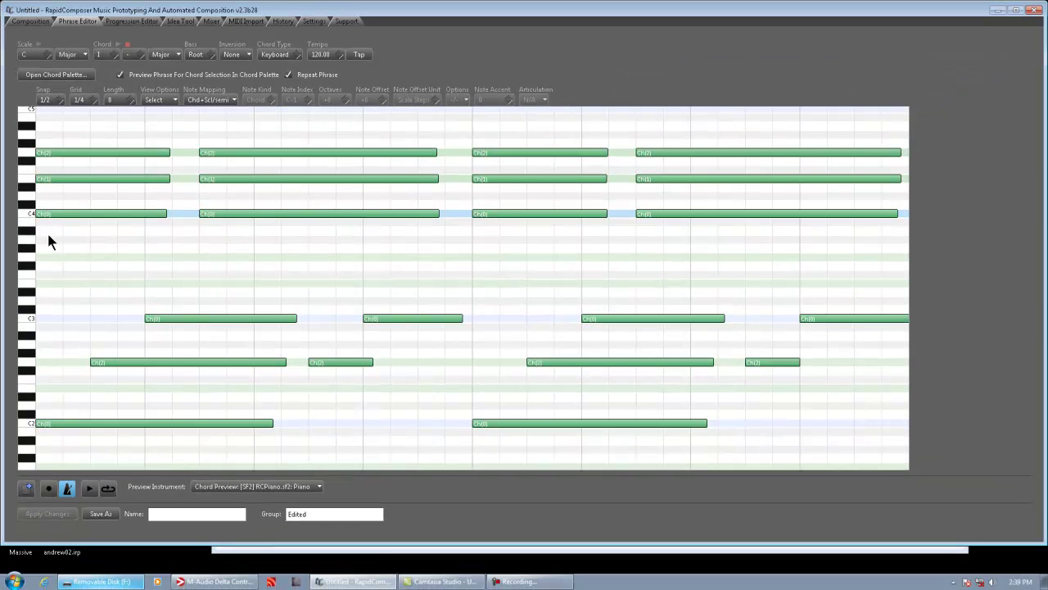
left_click(57, 426)
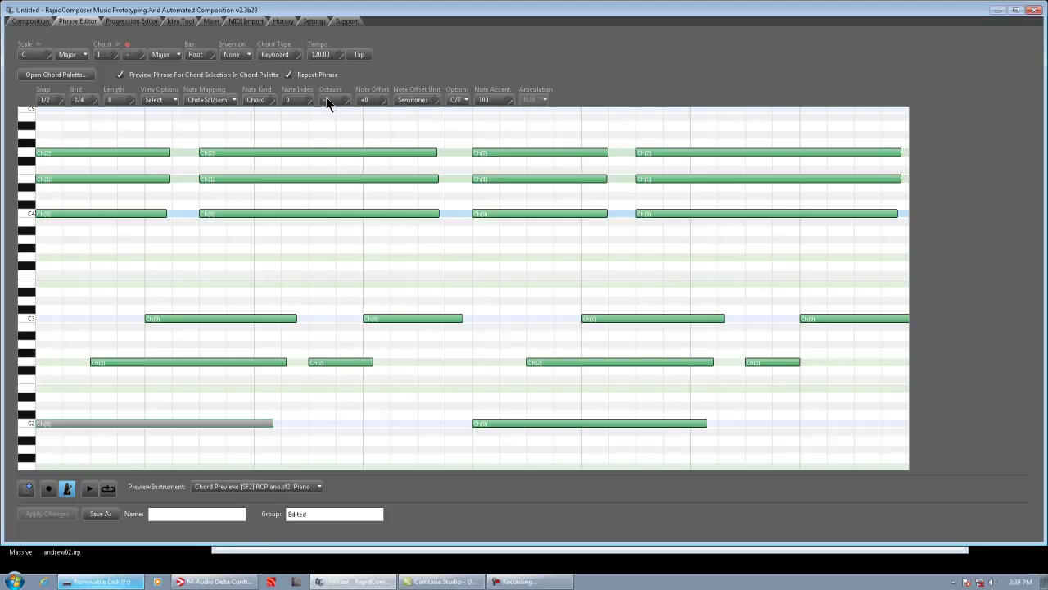
left_click(154, 364)
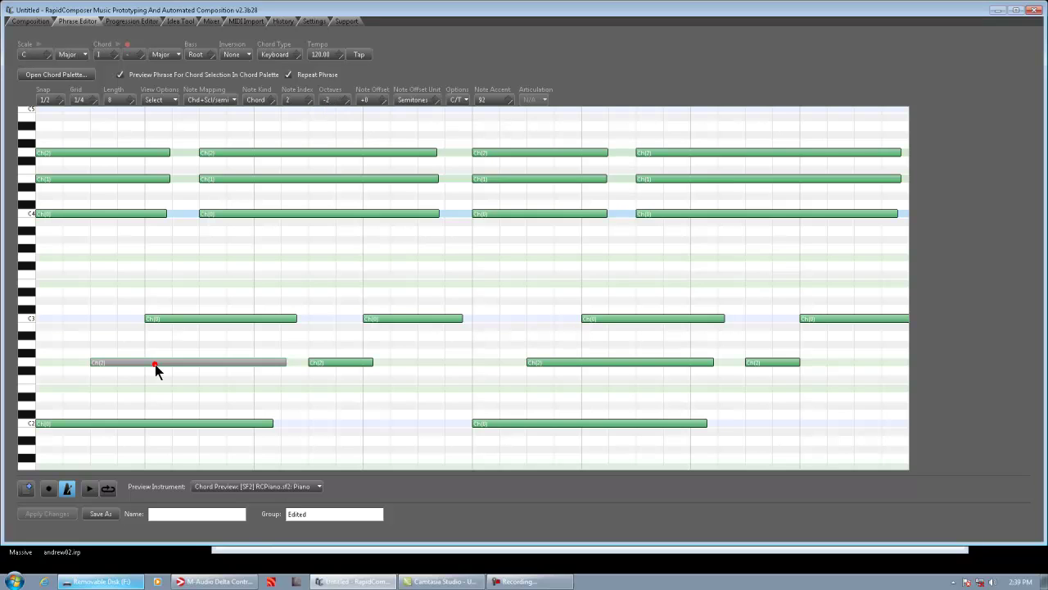
left_click(184, 319)
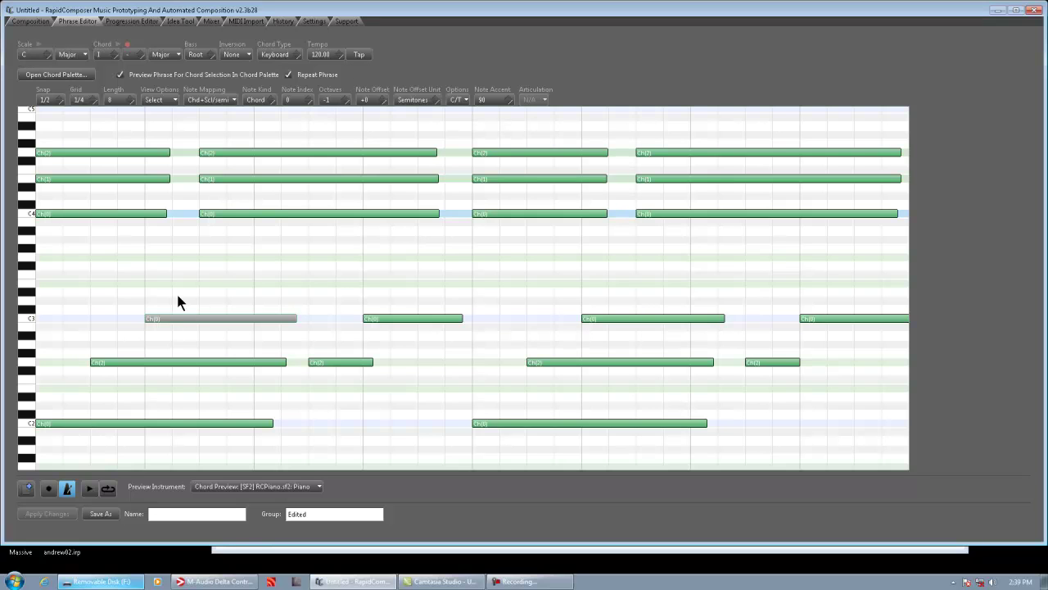
left_click(85, 215)
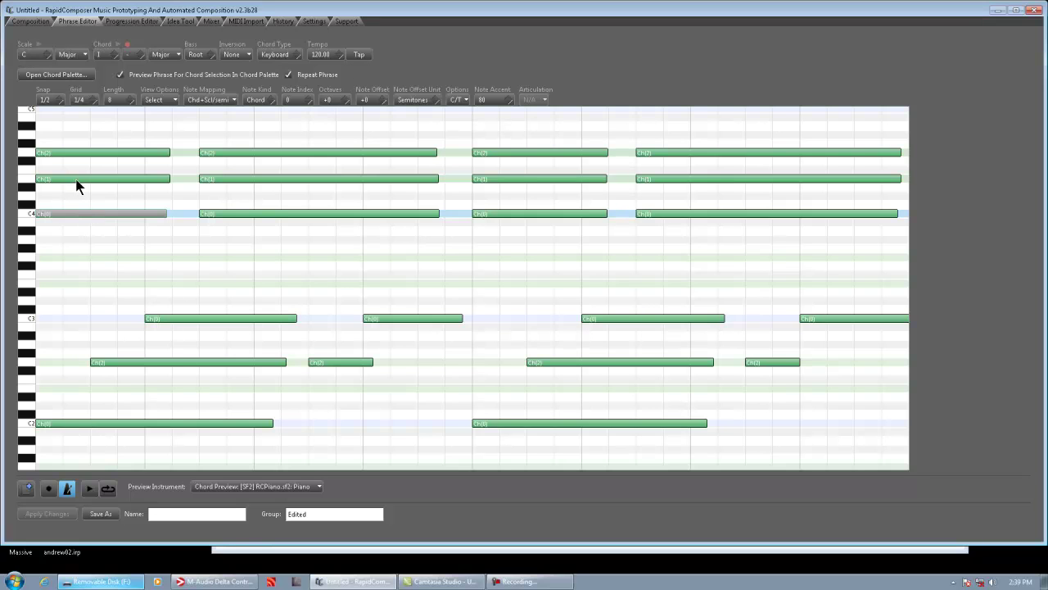
left_click(77, 179)
left_click(76, 152)
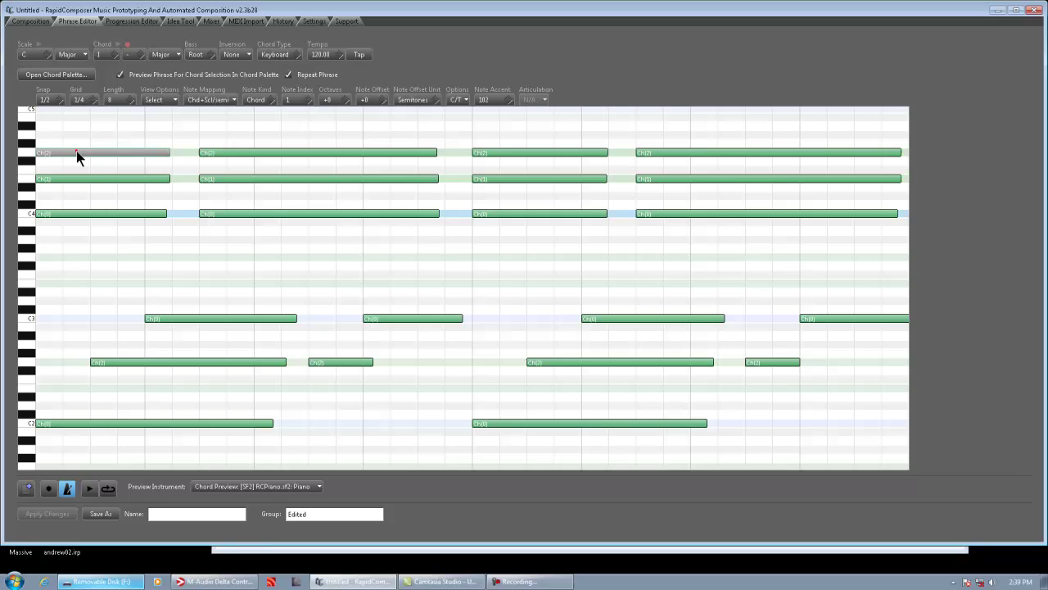
left_click(262, 215)
left_click(263, 180)
left_click(264, 152)
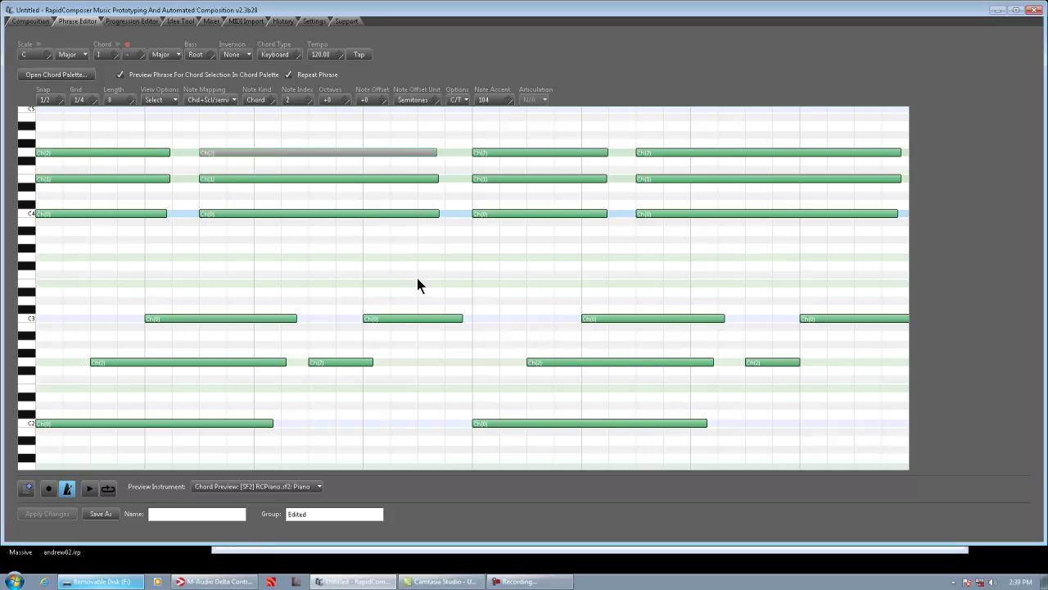
left_click(501, 277)
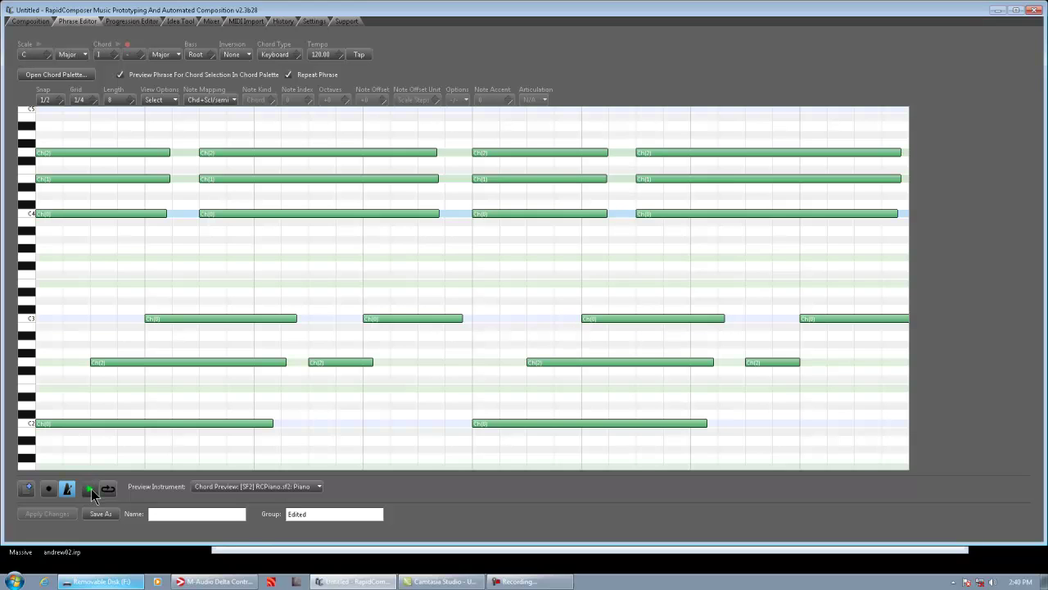
Name the phrase 'Tutorial Phrase' in group 'Custom Phrases/Piano' and save over the earlier version.
left_click(180, 514)
type("Tutorial Phrase")
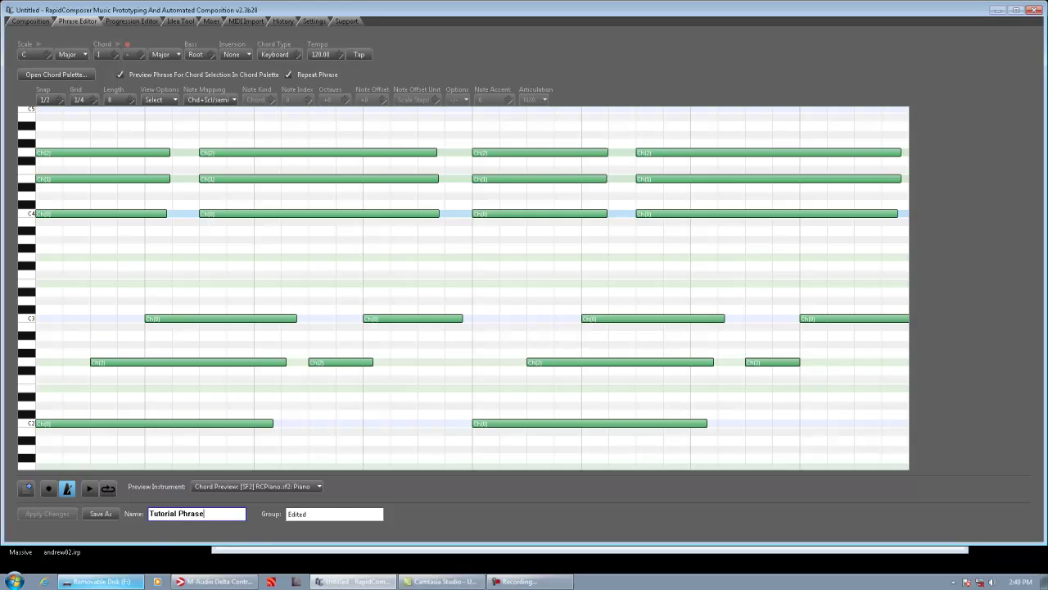
left_click(329, 513)
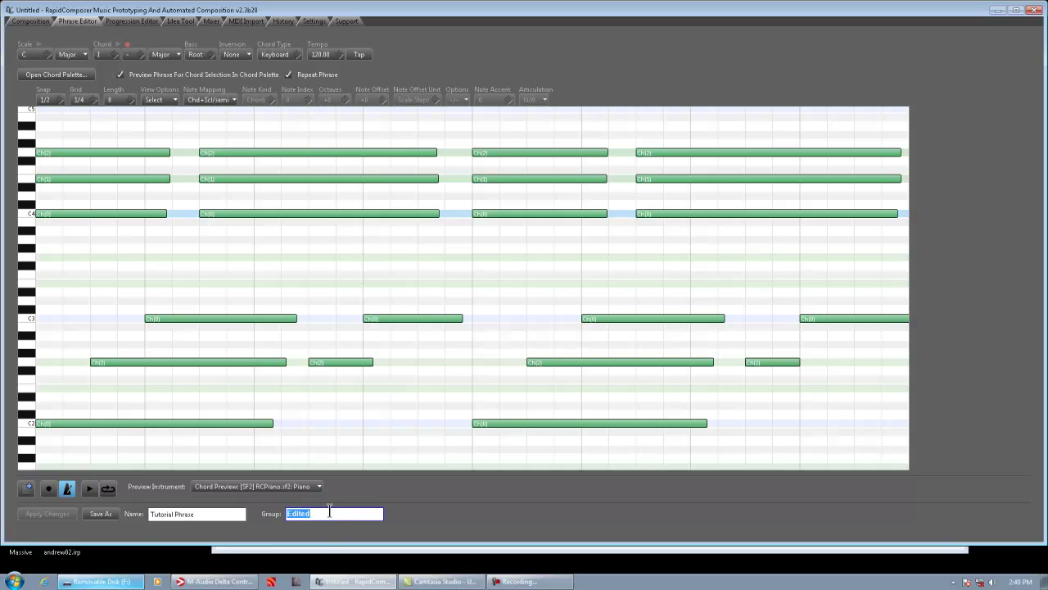
type("Custom Phrases/Piano")
left_click(101, 516)
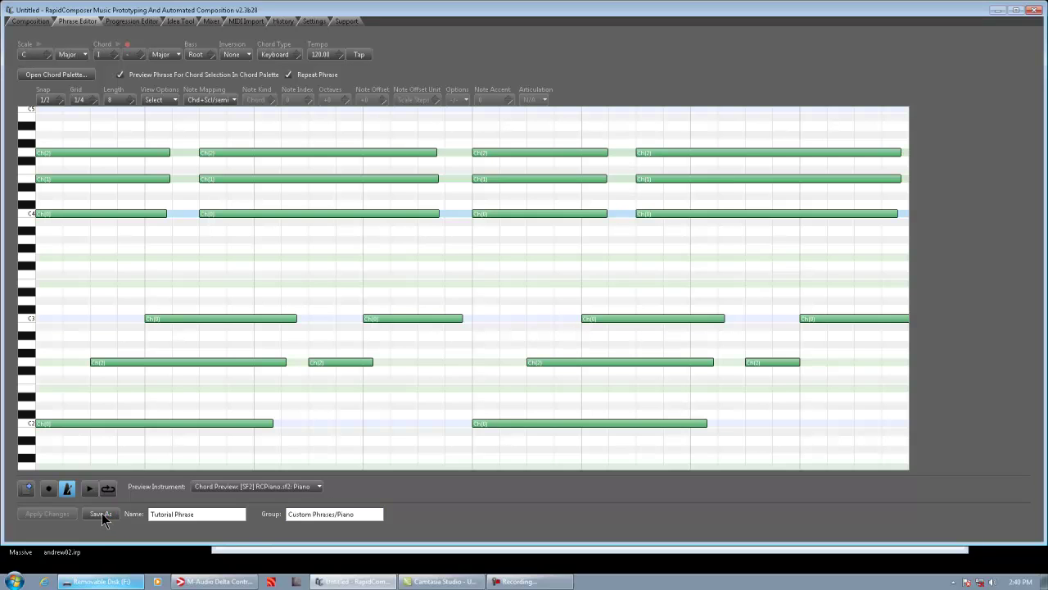
left_click(101, 516)
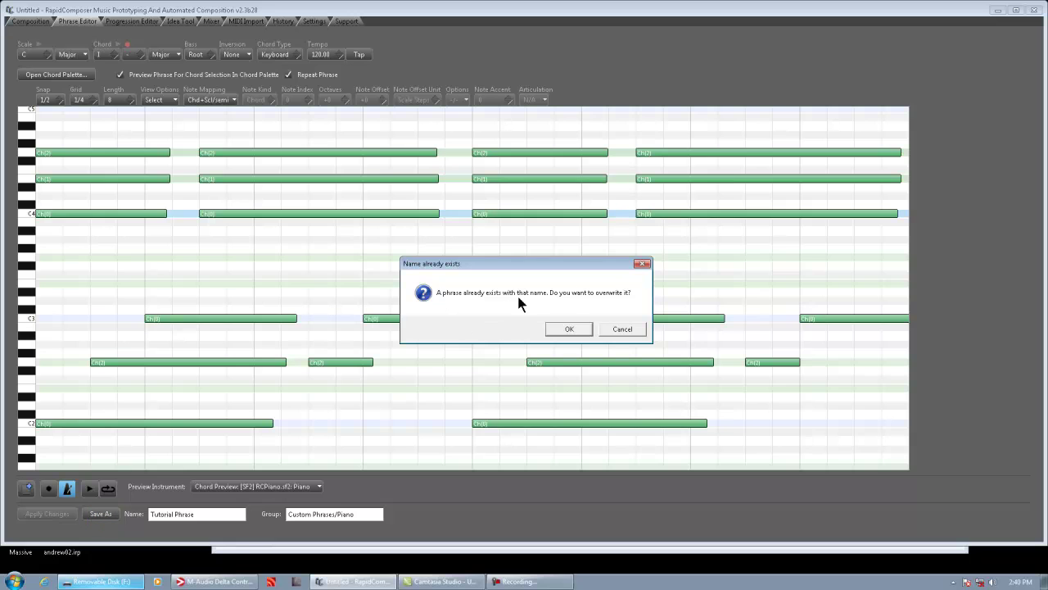
left_click(572, 329)
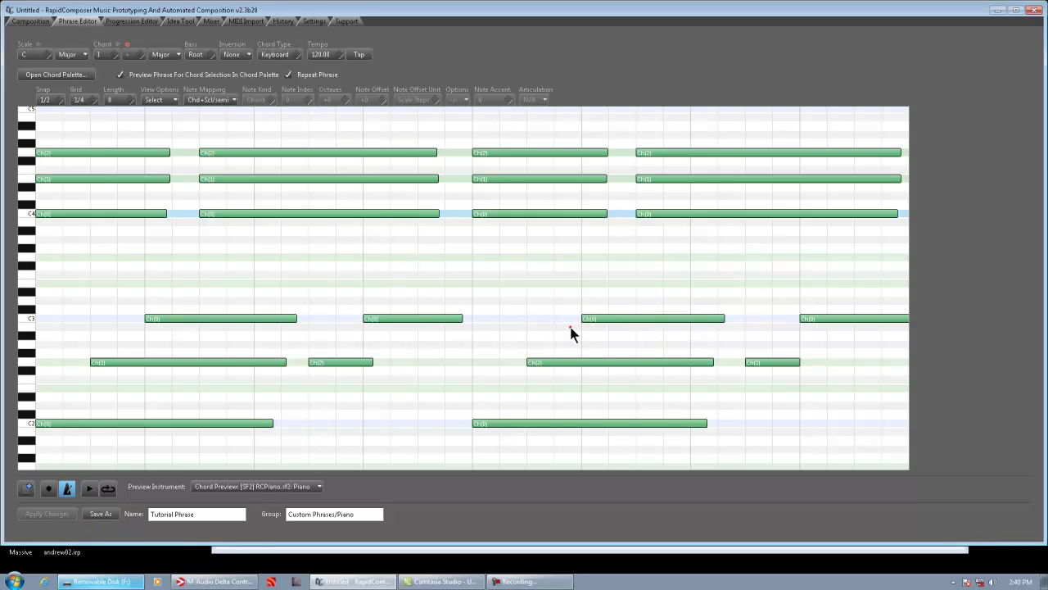
Switch to the Composition page, open the Phrases browser with P, and select Tutorial Phrase.
left_click(36, 24)
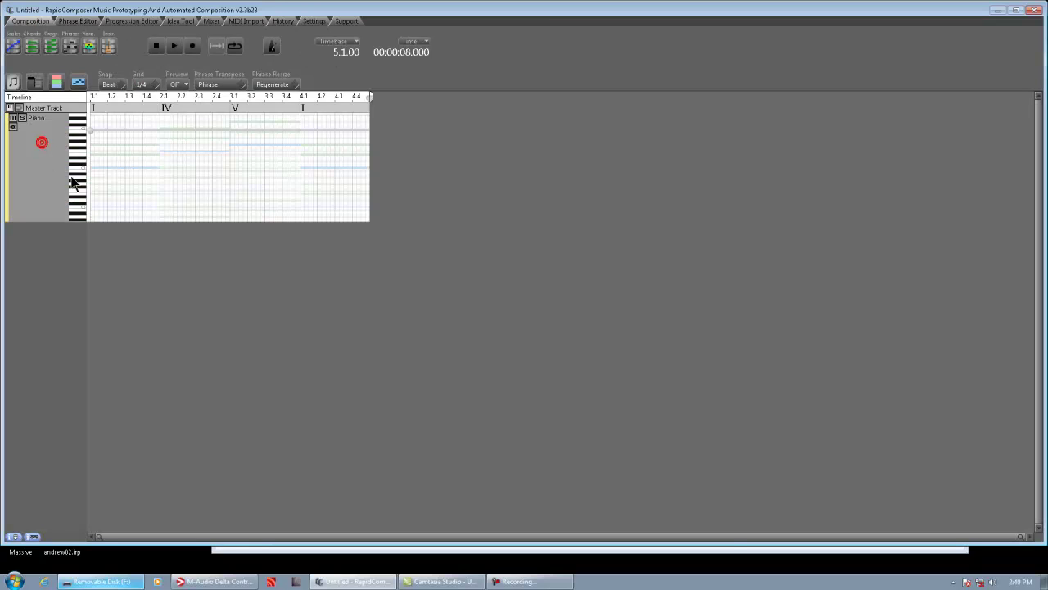
key("p")
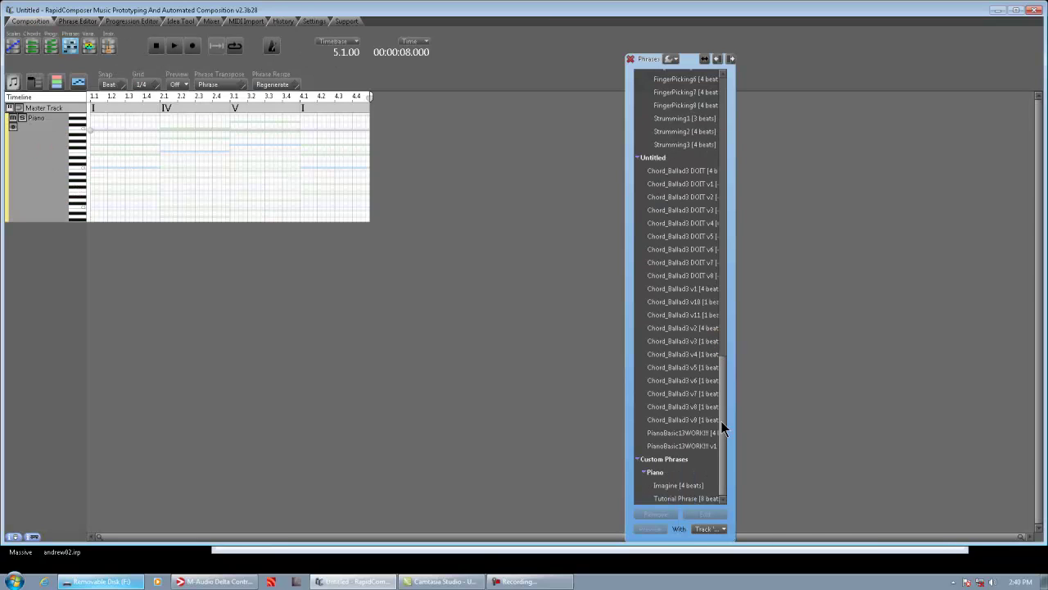
left_click(686, 496)
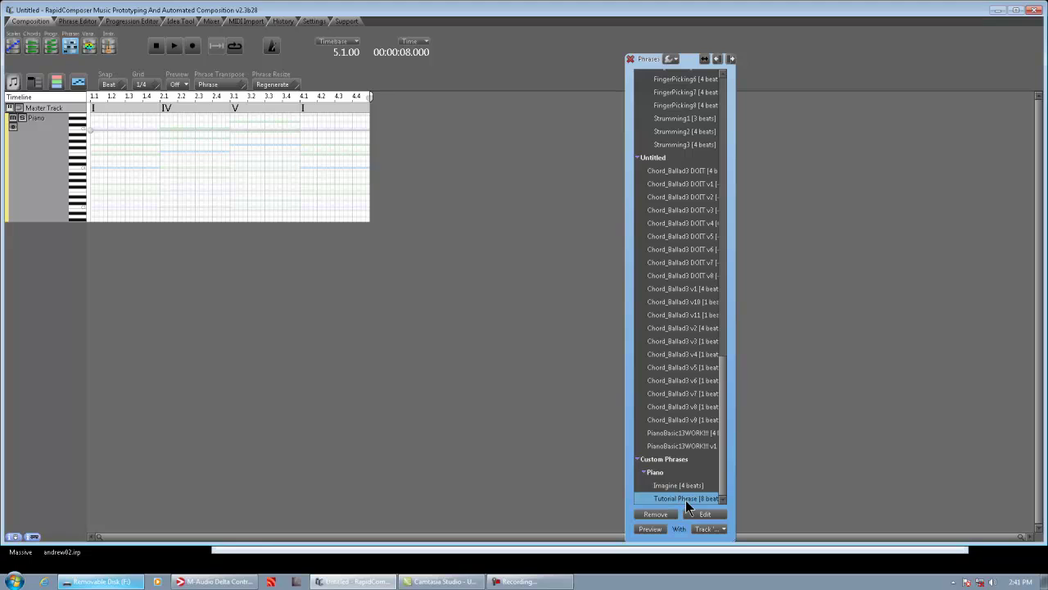
Place a single Tutorial Phrase at bar 1 of the Piano track and play from the start.
left_click_drag(686, 500, 41, 110)
left_click_drag(45, 164, 126, 191)
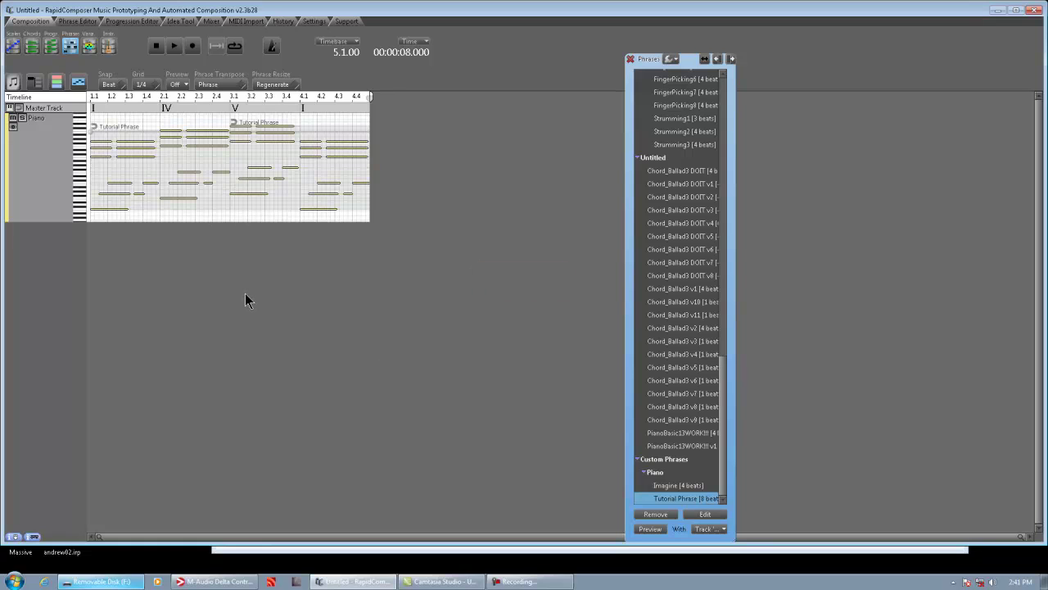
left_click(153, 171)
left_click(298, 165)
key("Delete")
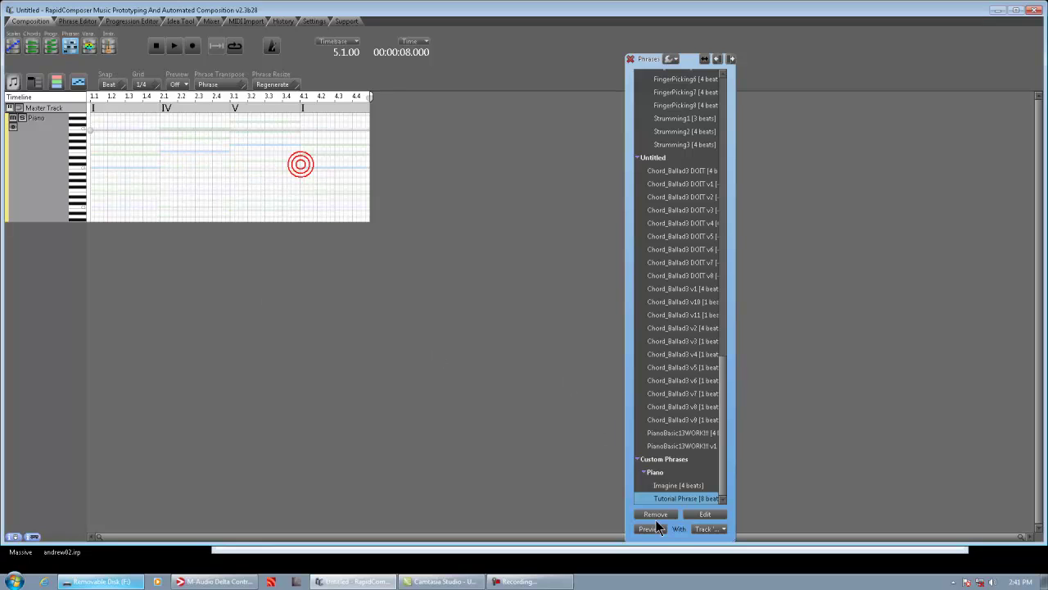
left_click_drag(284, 293, 91, 168)
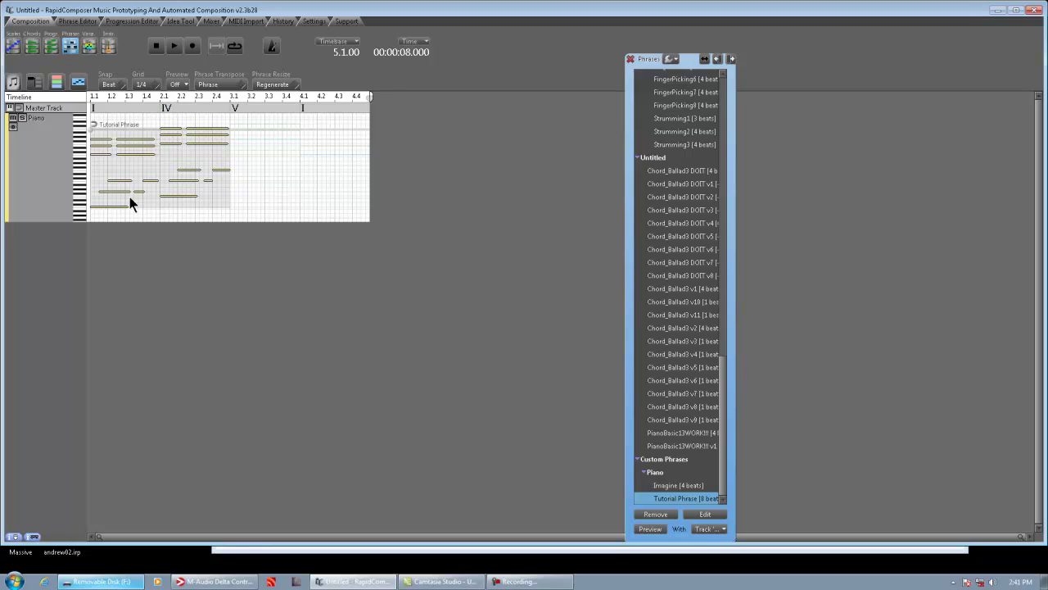
left_click(158, 49)
left_click(177, 50)
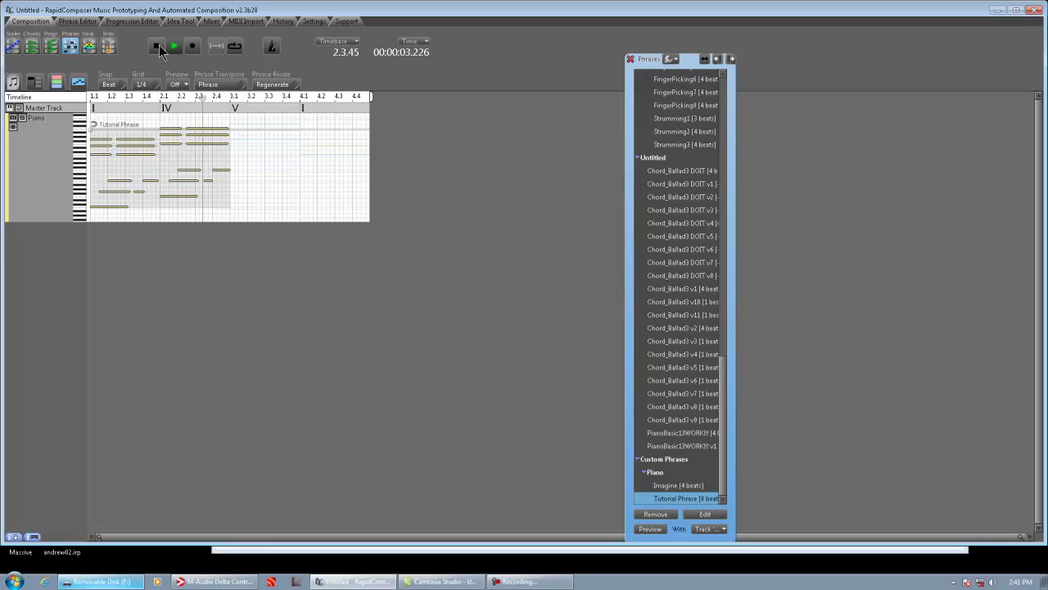
Delete the Tutorial Phrase block and change the first chord to Dm.
left_click(160, 170)
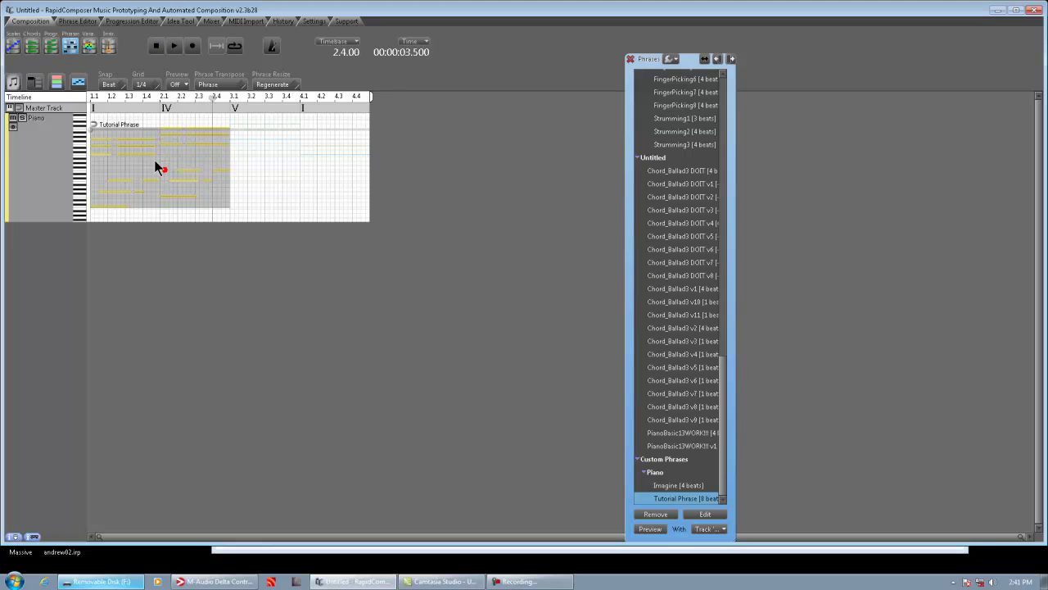
key("Delete")
left_click(93, 114)
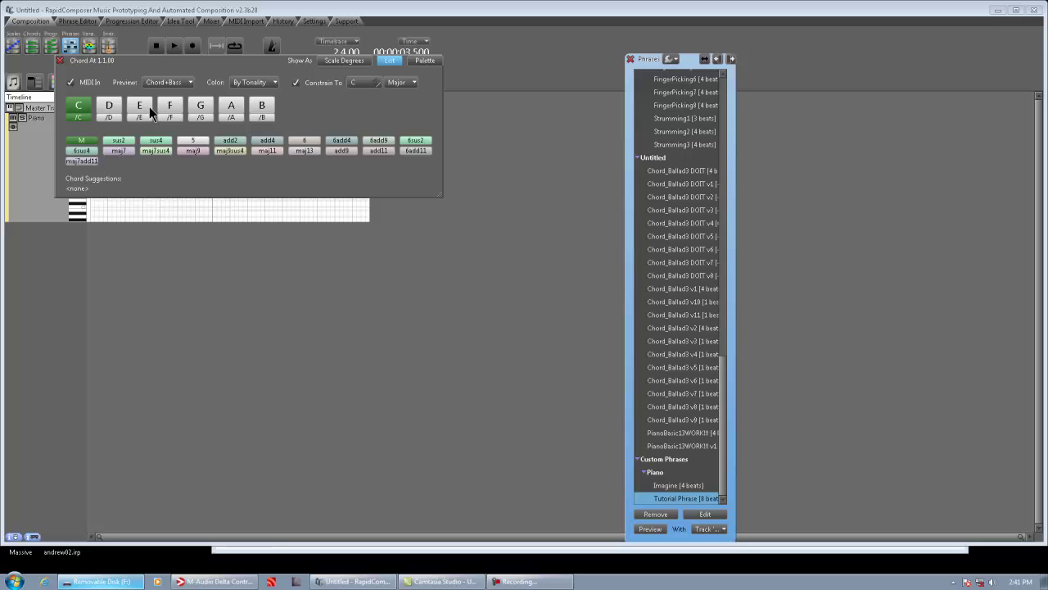
left_click(111, 107)
left_click(81, 140)
mouse_move(122, 65)
left_mouse_down()
mouse_move(234, 178)
mouse_move(240, 216)
left_mouse_up()
Change the chords at bars 2 and 3 to Em and F.
left_click(165, 111)
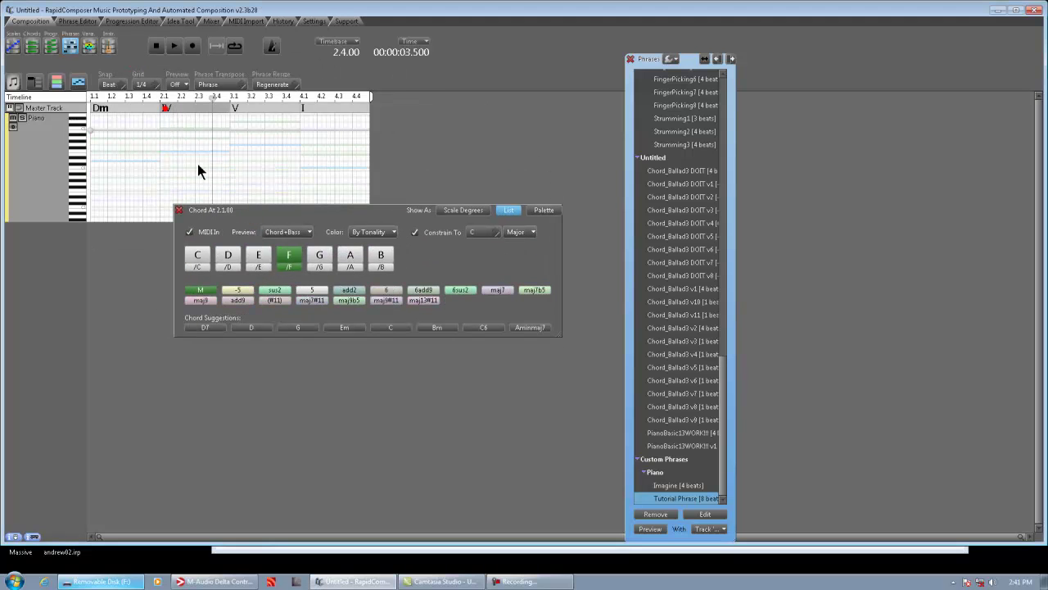
left_click(258, 254)
left_click(199, 290)
left_click(236, 106)
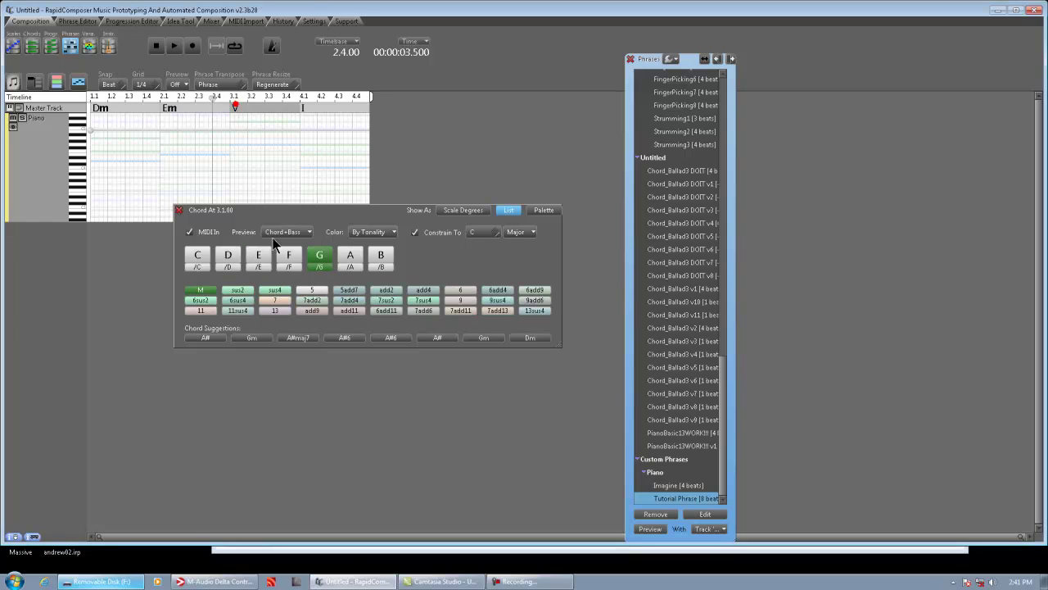
left_click(285, 257)
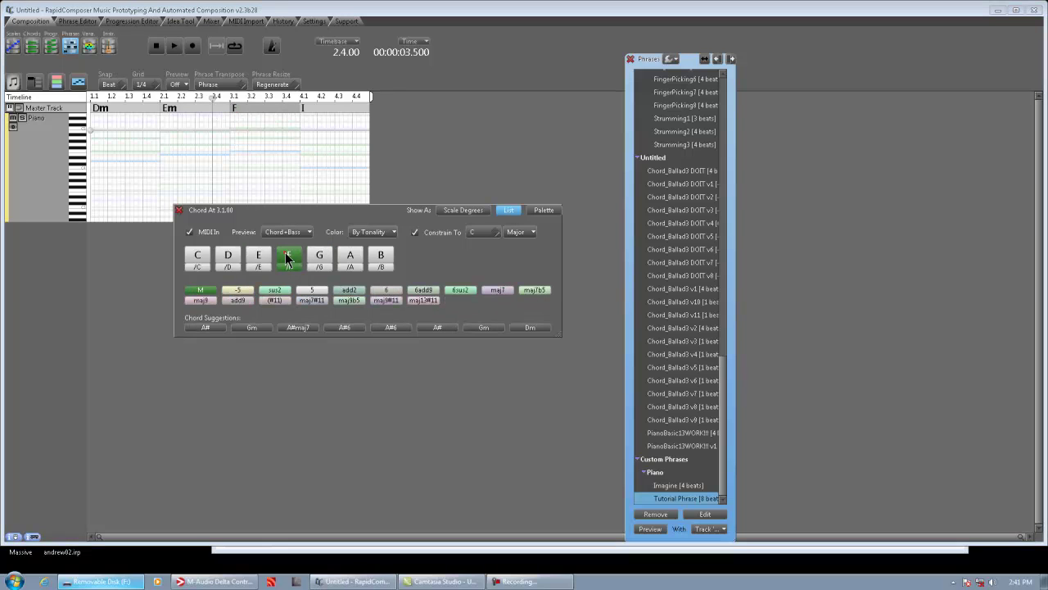
Change the bar 4 chord to Am, close the chord editor and rewind to the start.
left_click(301, 106)
left_click(351, 257)
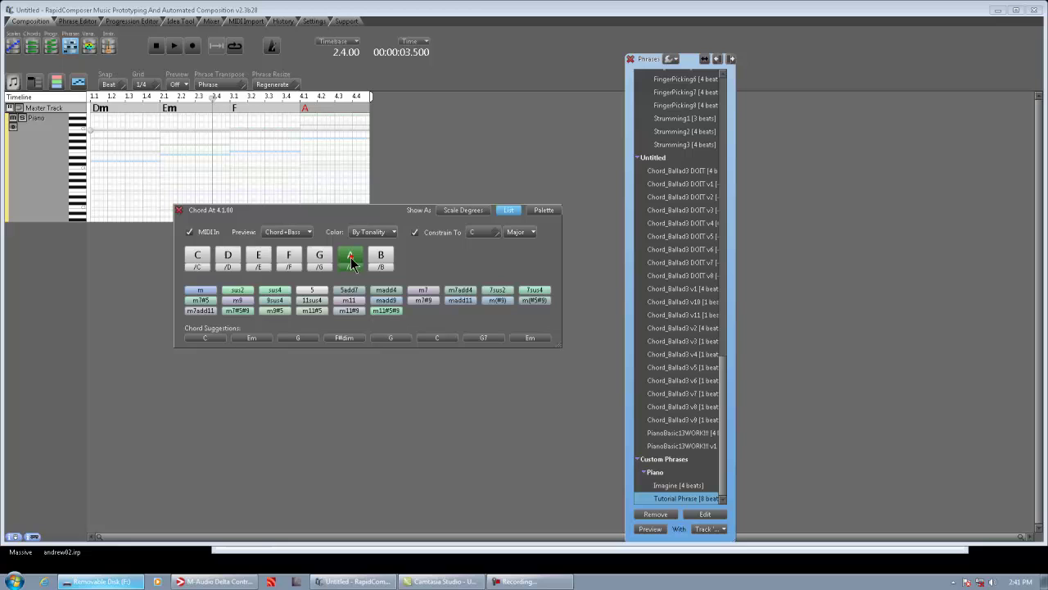
left_click(202, 292)
left_click(179, 209)
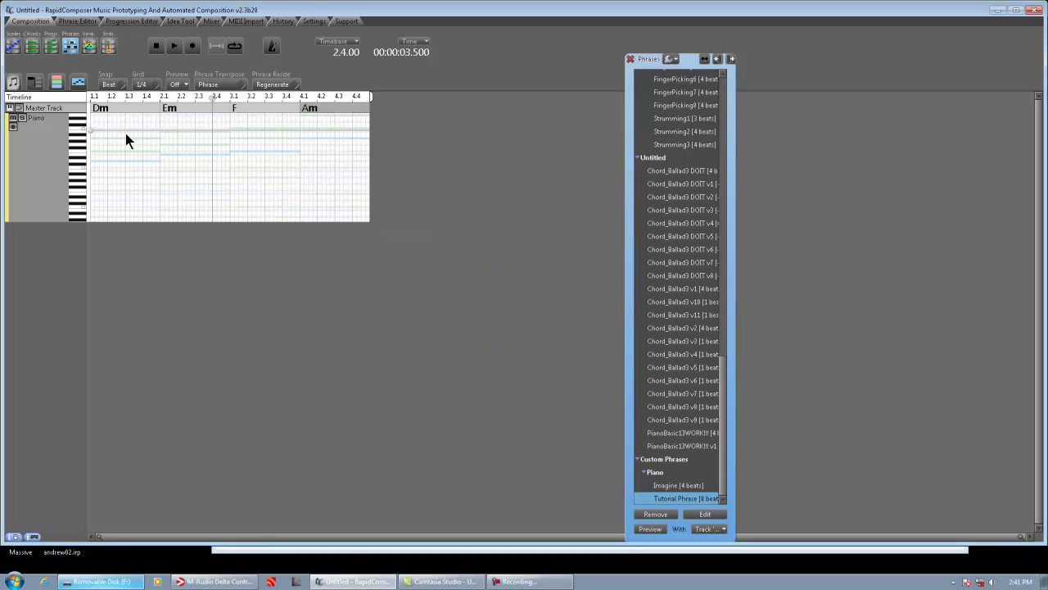
left_click(152, 46)
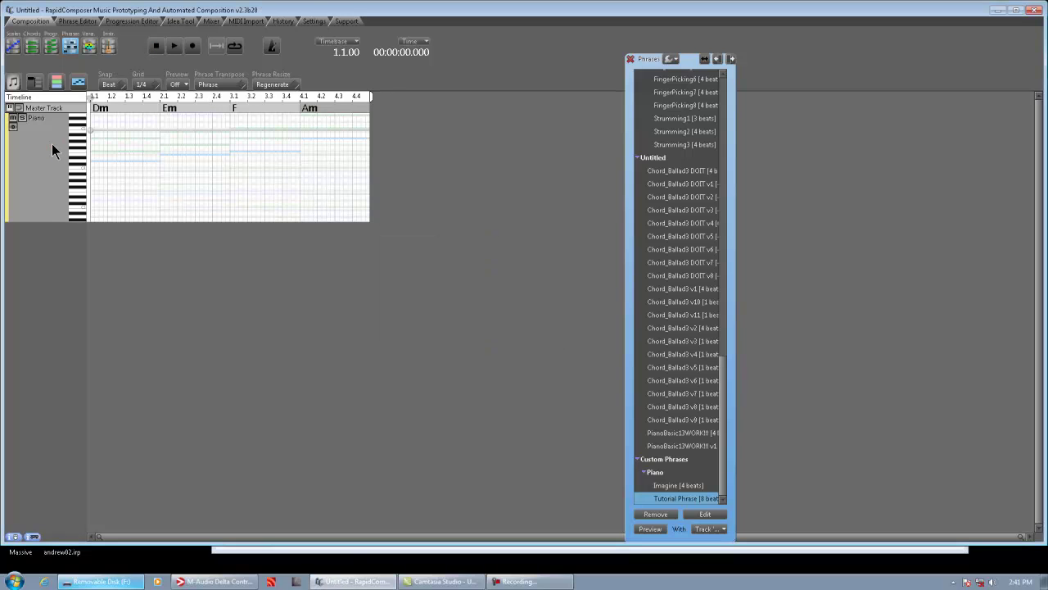
Play the phrase over the new chords, then make the first two chords Dsus2 and Esus4.
left_click(175, 50)
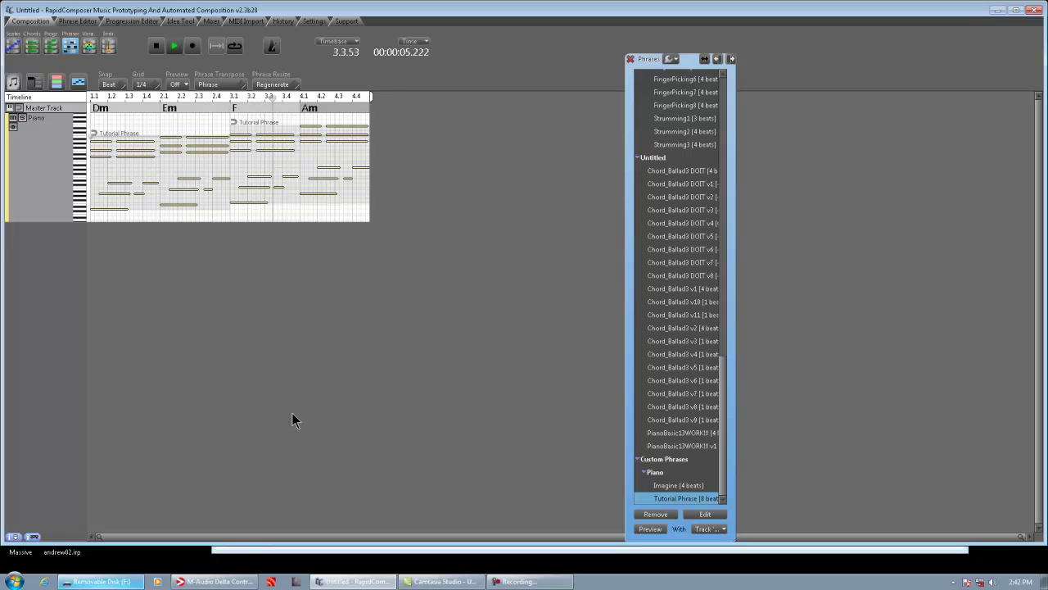
left_click(156, 49)
left_click(100, 108)
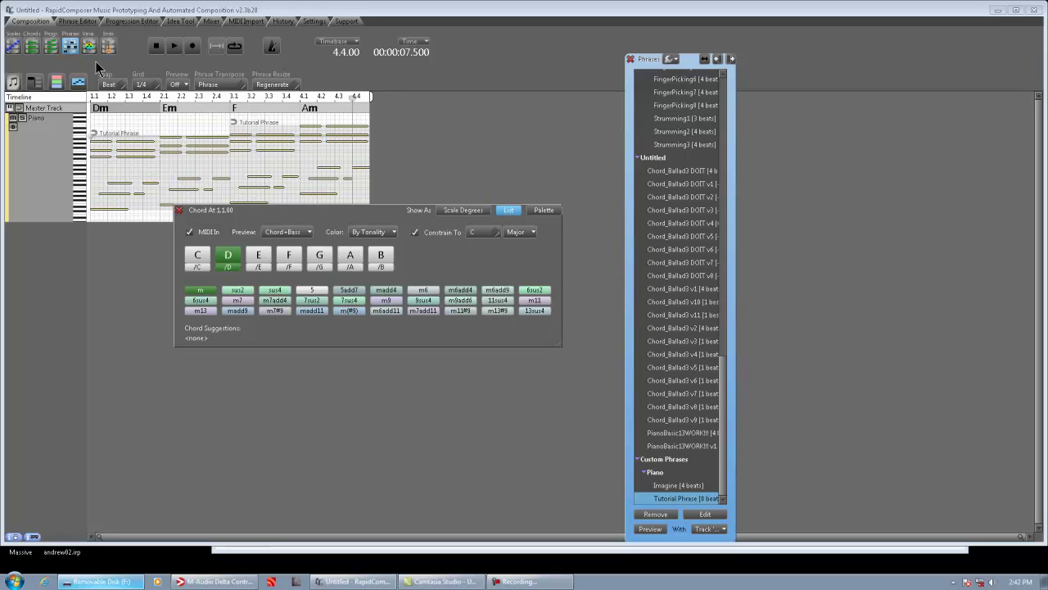
left_click(240, 294)
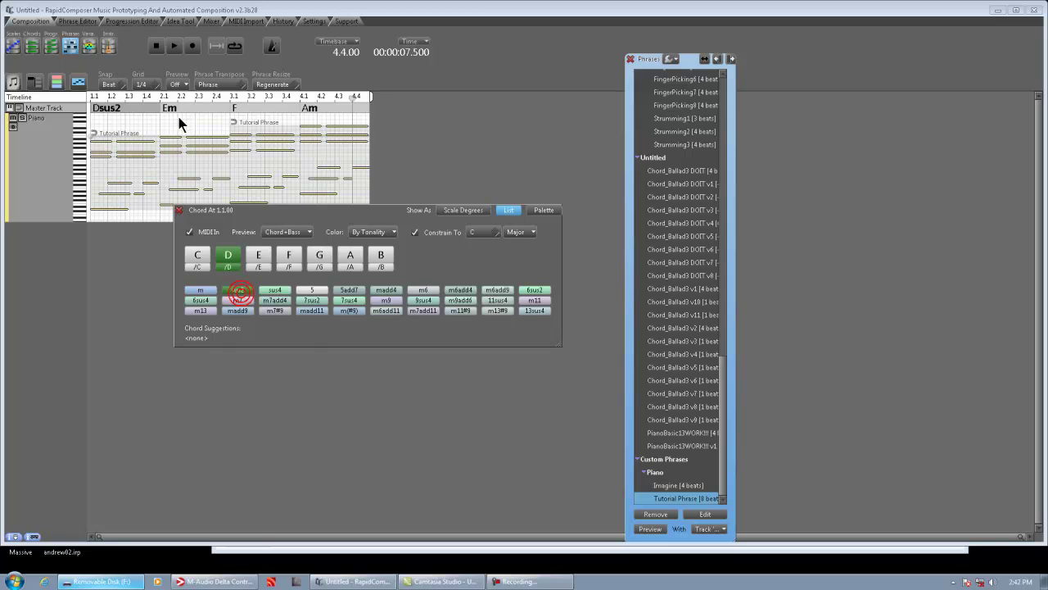
left_click(176, 111)
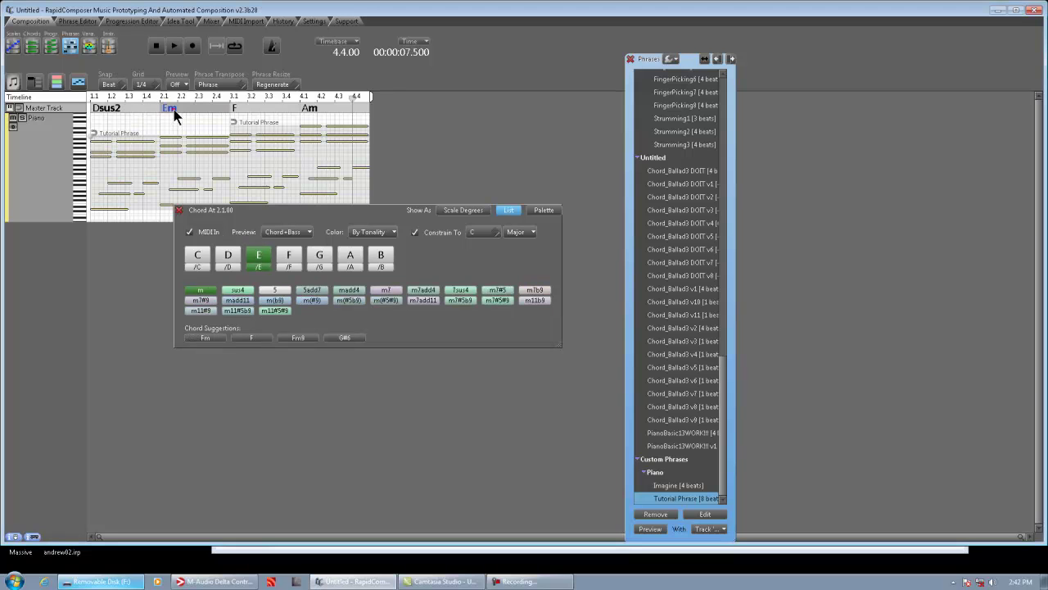
left_click(240, 293)
Change F and Am to Fsus2 and Asus2, then play the sus progression from the start.
left_click(237, 113)
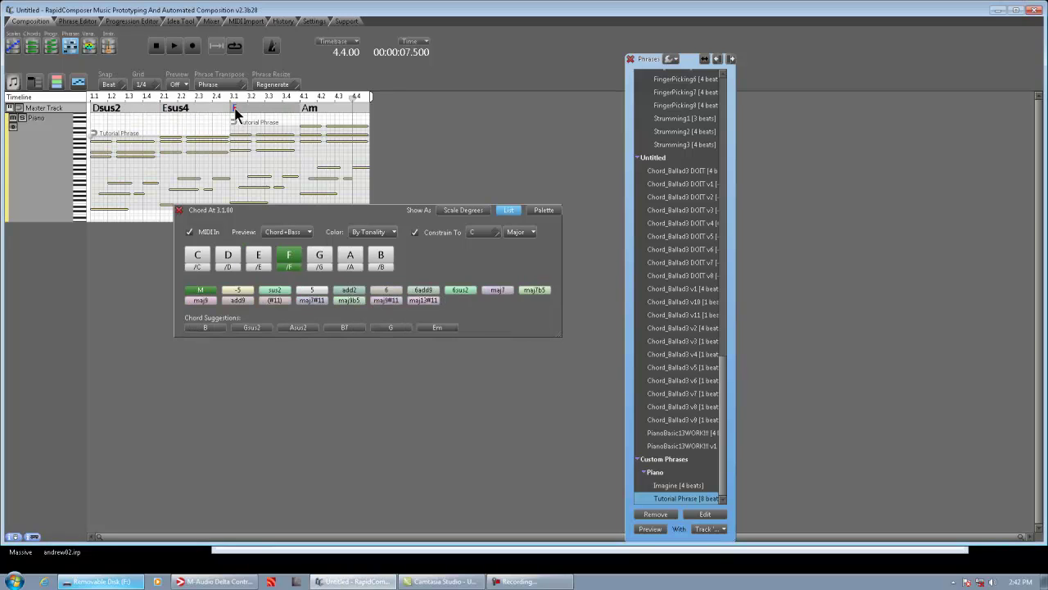
left_click(264, 291)
left_click(305, 107)
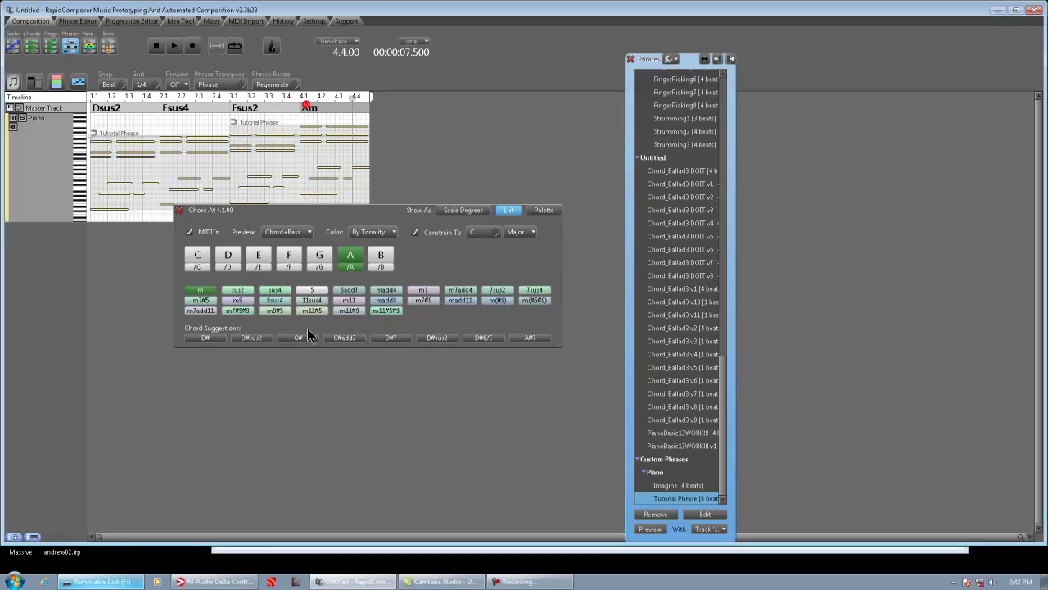
left_click(240, 290)
left_click(179, 209)
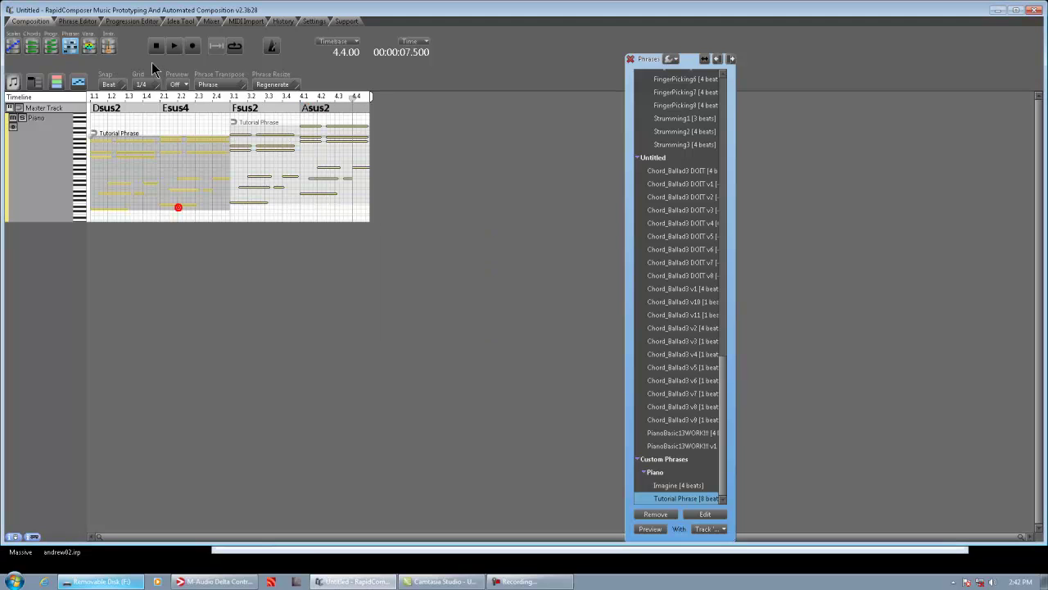
left_click(157, 46)
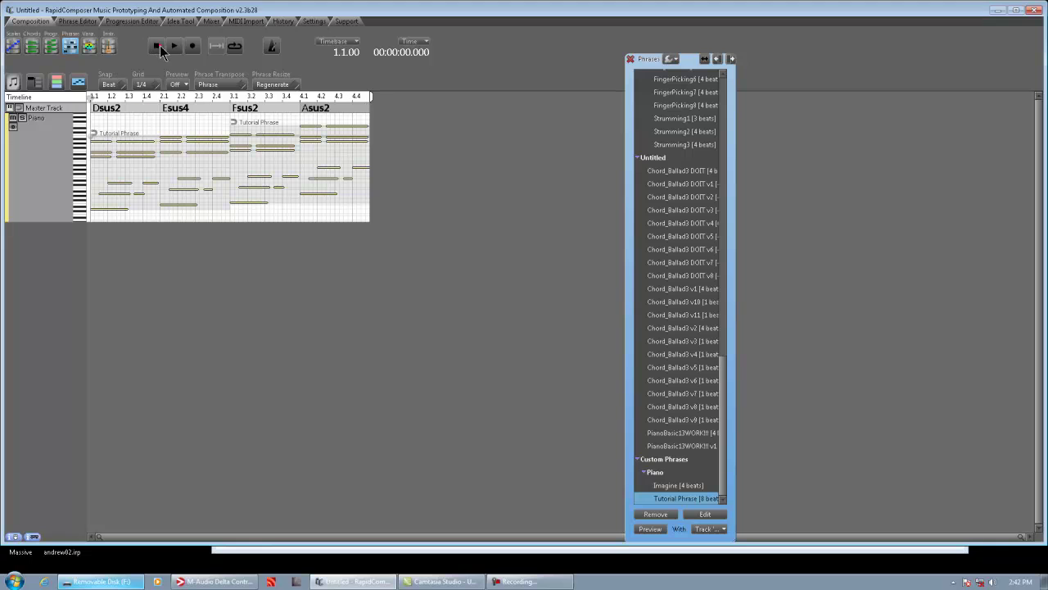
left_click(175, 46)
Open Tutorial Phrase in the Phrase Editor and convert all its notes to relative form.
left_click(77, 21)
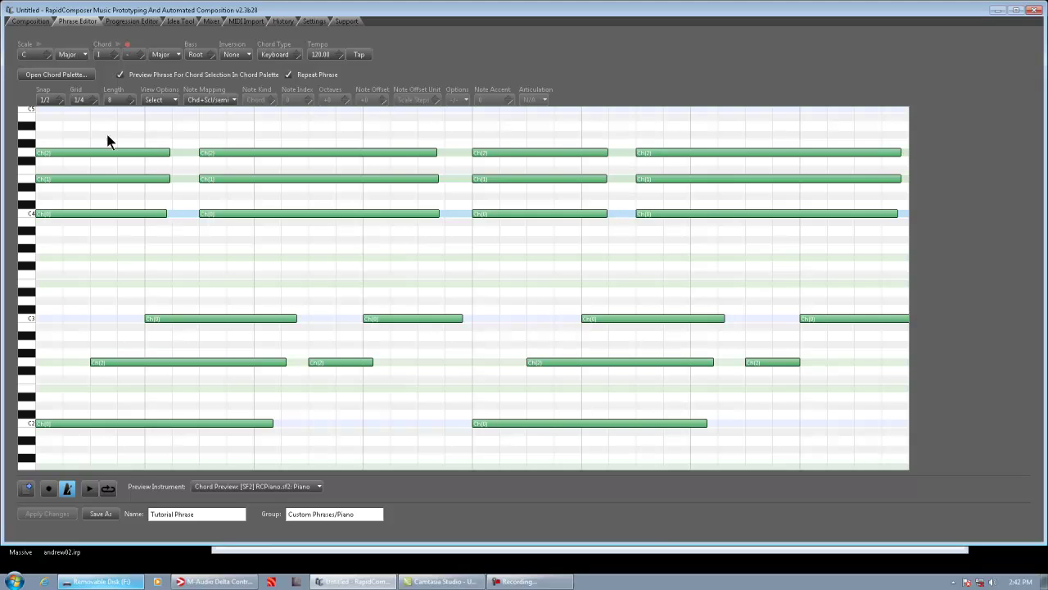
left_click_drag(75, 127, 857, 474)
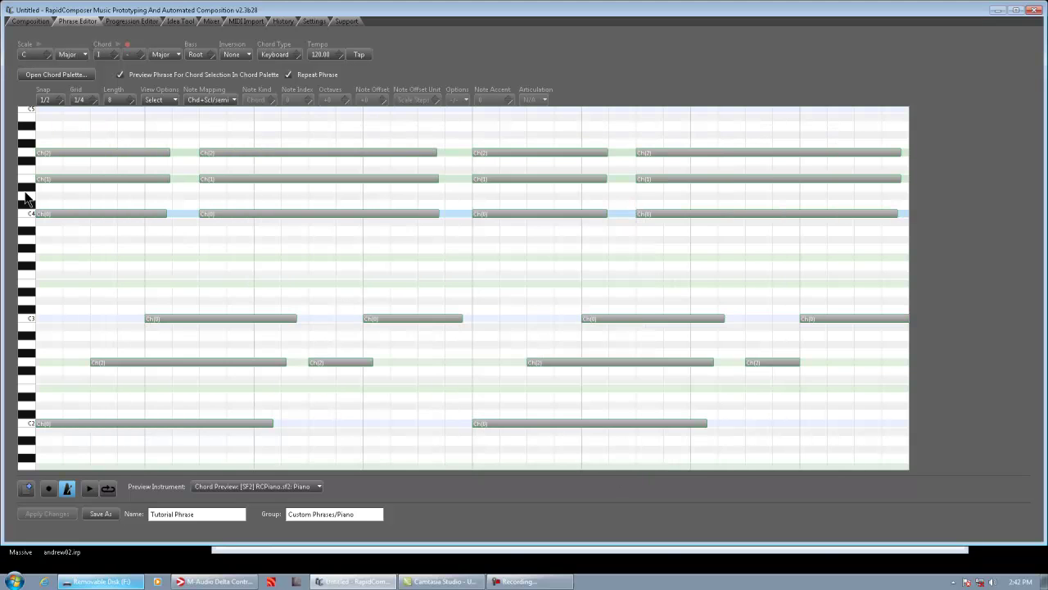
right_click(174, 428)
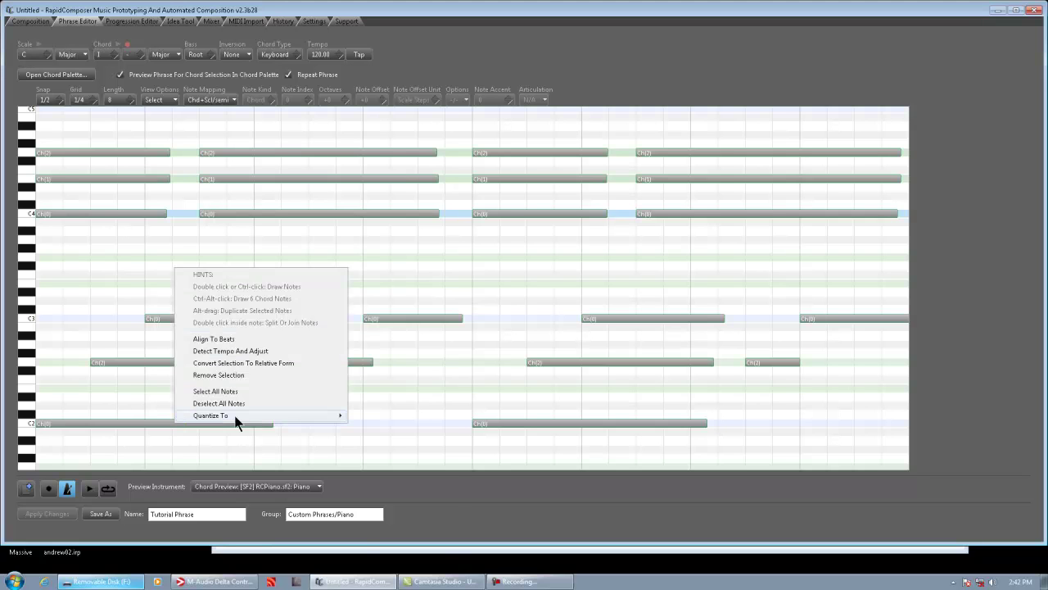
mouse_move(237, 416)
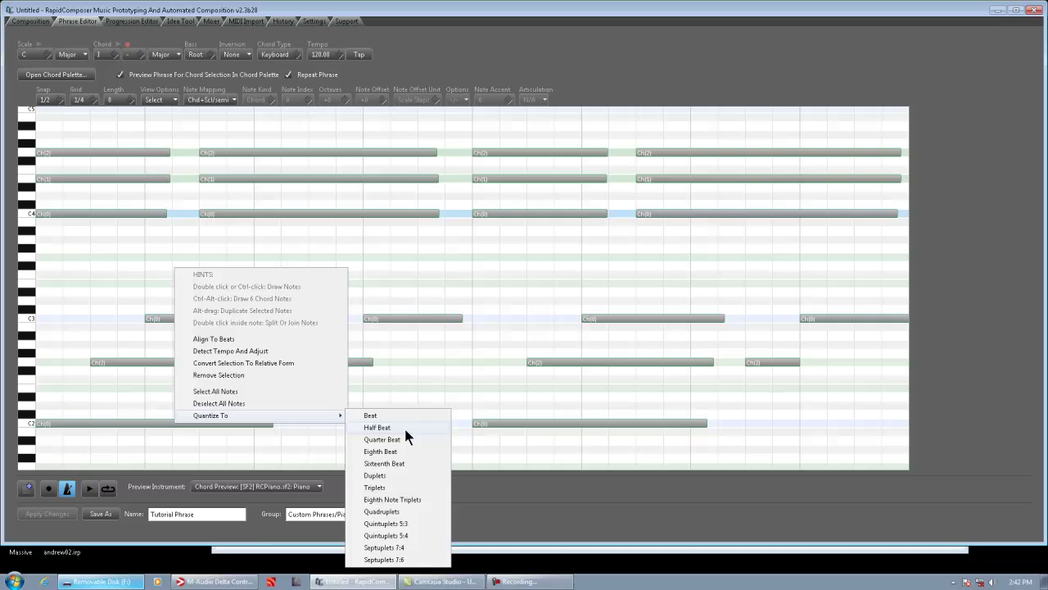
left_click(59, 132)
left_click_drag(65, 130, 892, 475)
right_click(132, 149)
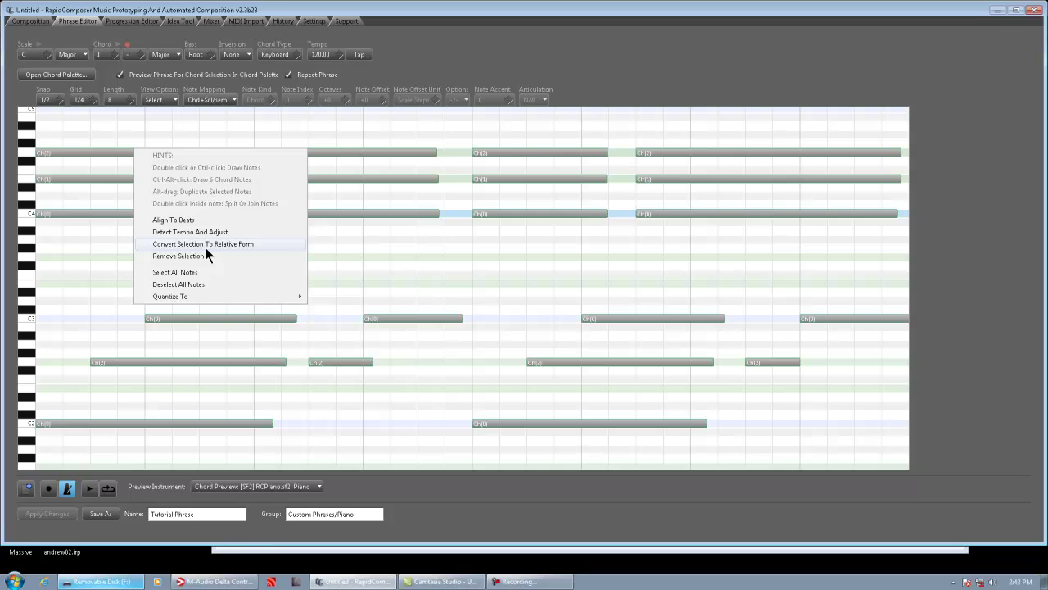
left_click(206, 247)
left_click(86, 139)
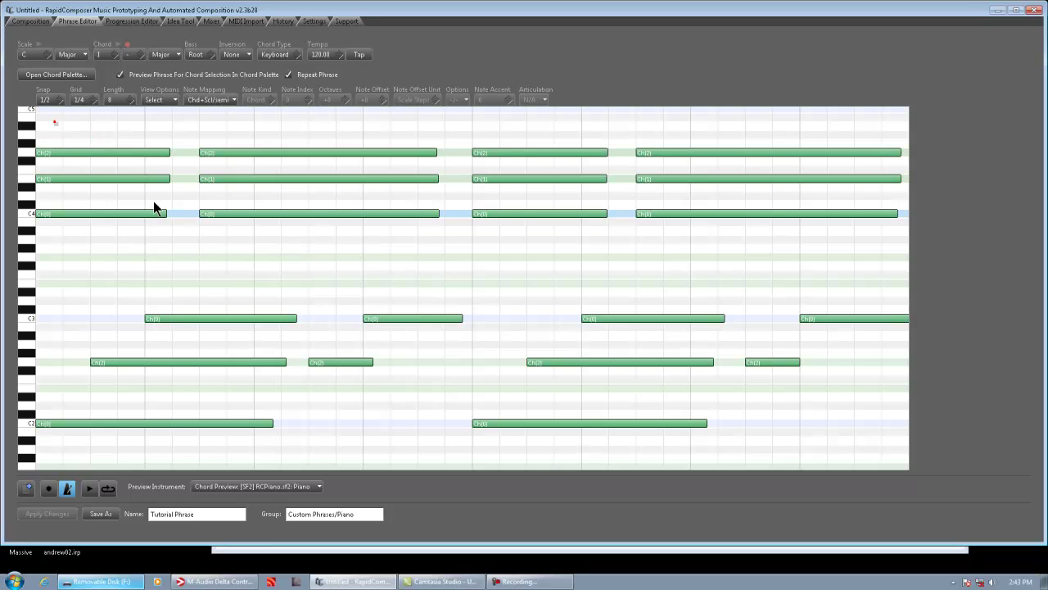
Inspect the settings of the low C2, Ch(2) and C3 notes.
left_click_drag(153, 206, 865, 472)
left_click(245, 454)
left_click(233, 423)
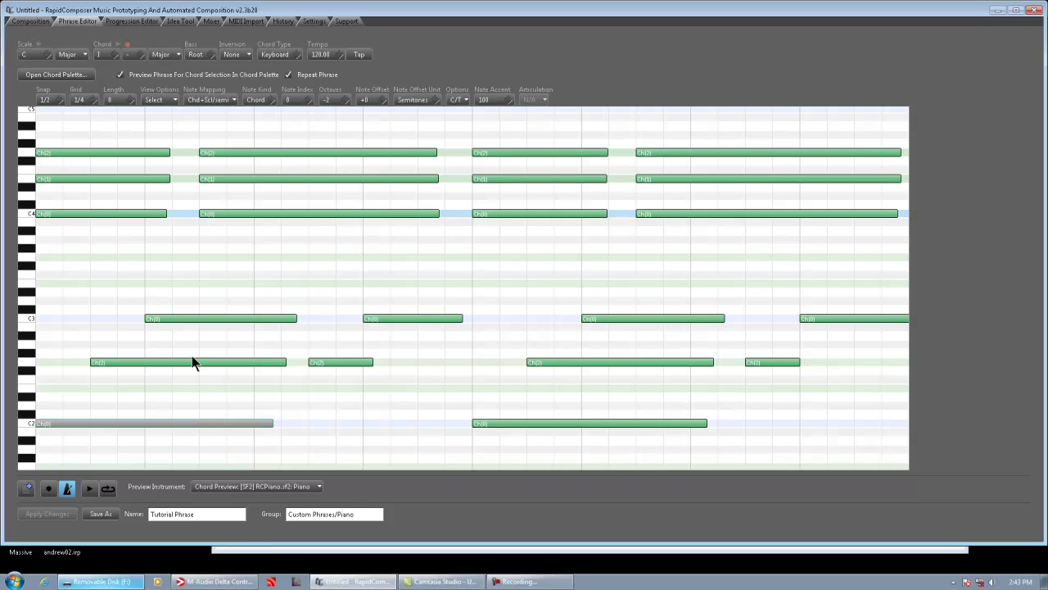
left_click(223, 362)
left_click(234, 319)
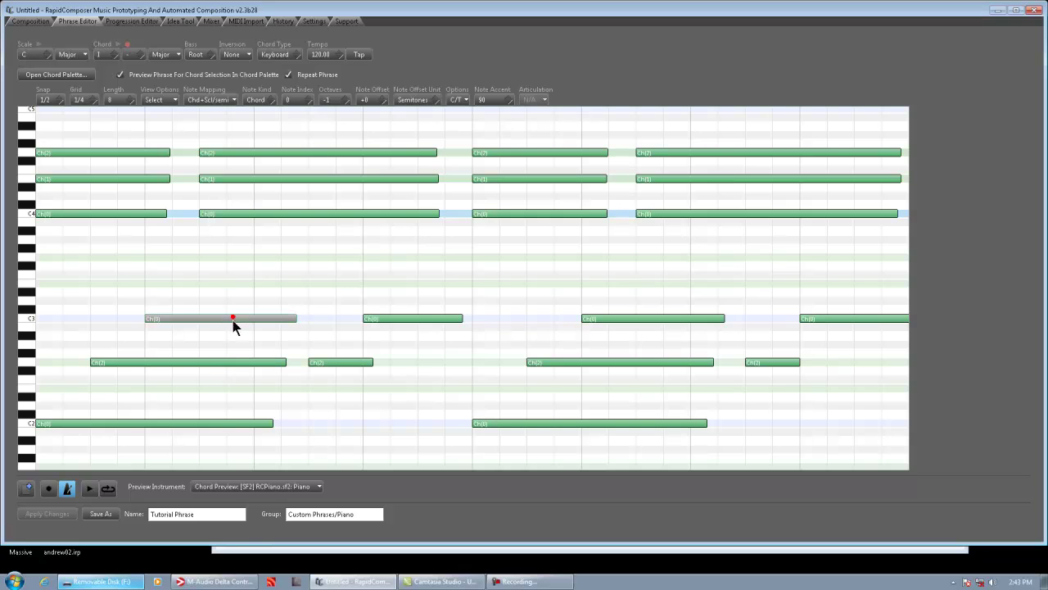
left_click(201, 423)
left_click(210, 364)
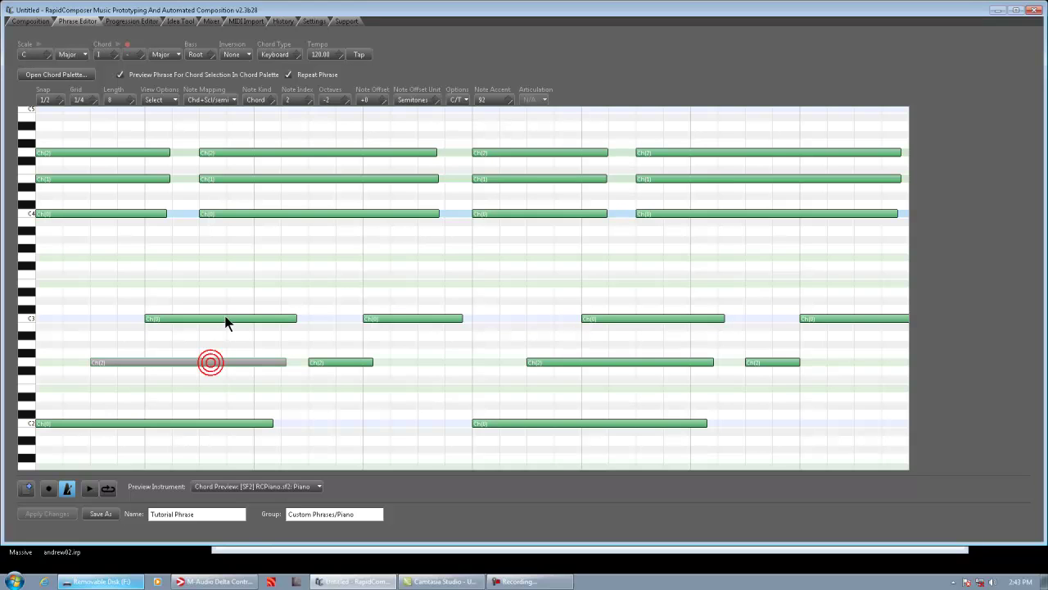
left_click(224, 318)
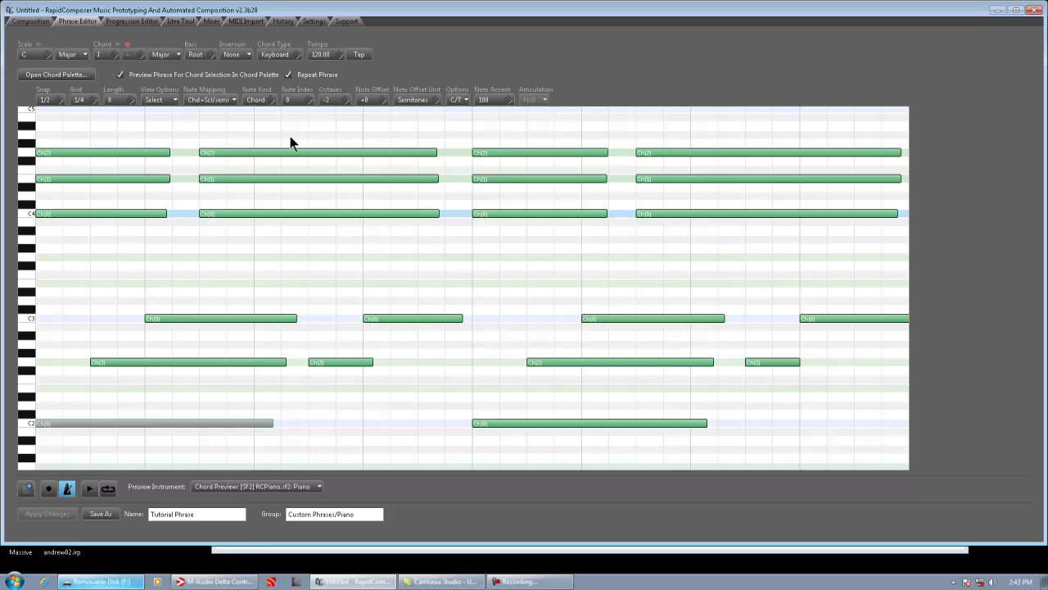
Review the C2 note's Note Offset Unit, Note Kind, Note Mapping and Options choices without changing them.
scroll(335, 104, "down", 1)
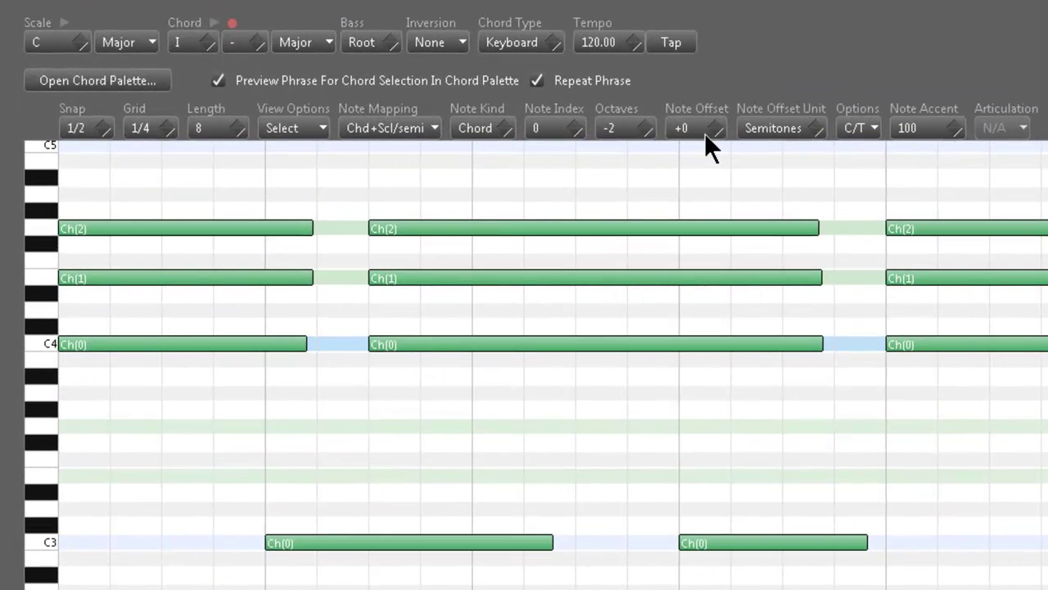
left_click(809, 128)
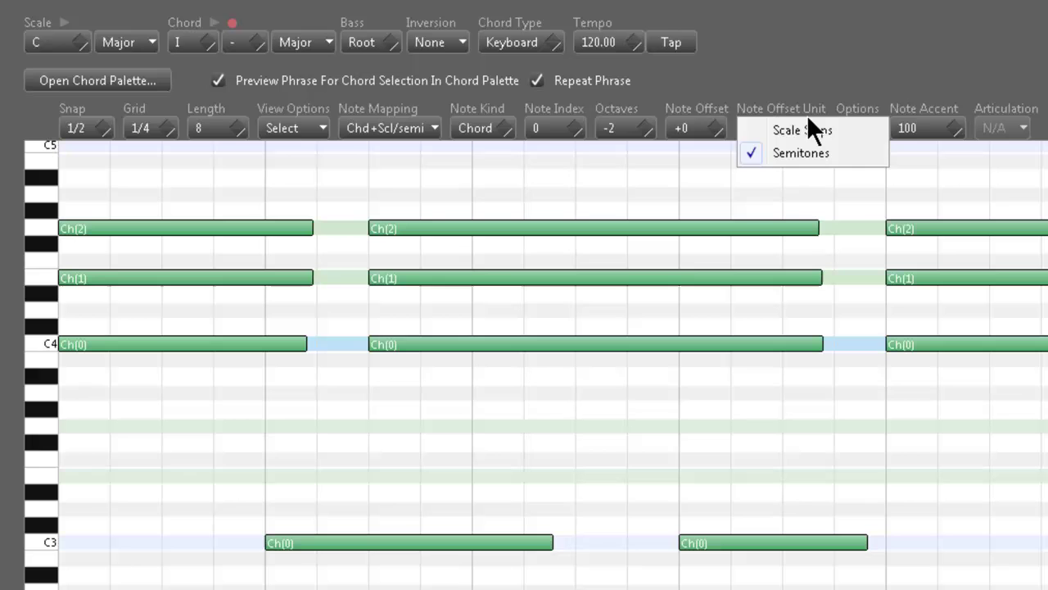
left_click(804, 63)
left_click(463, 131)
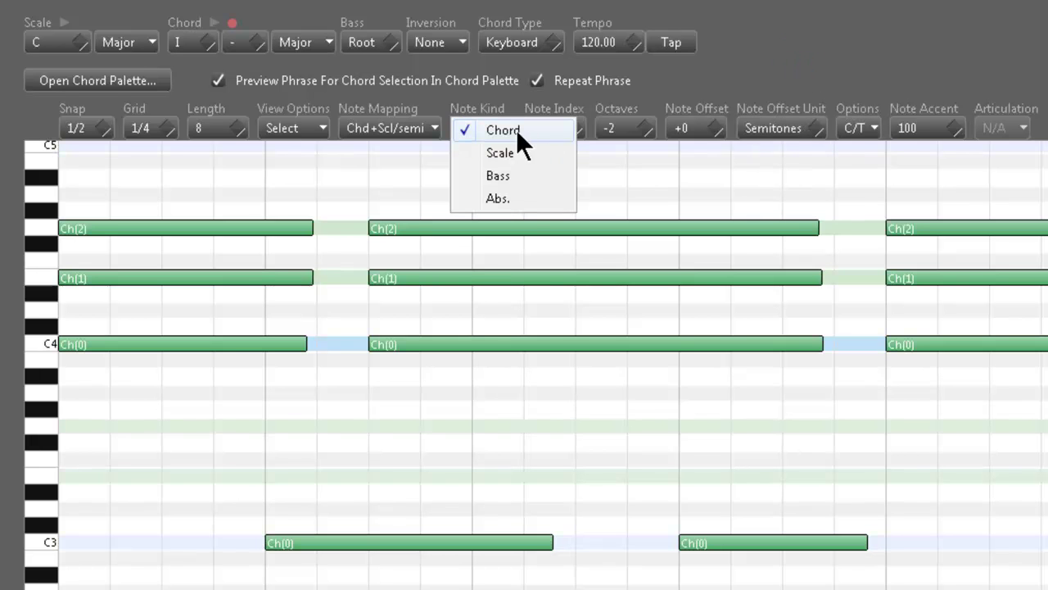
left_click(706, 65)
left_click(374, 124)
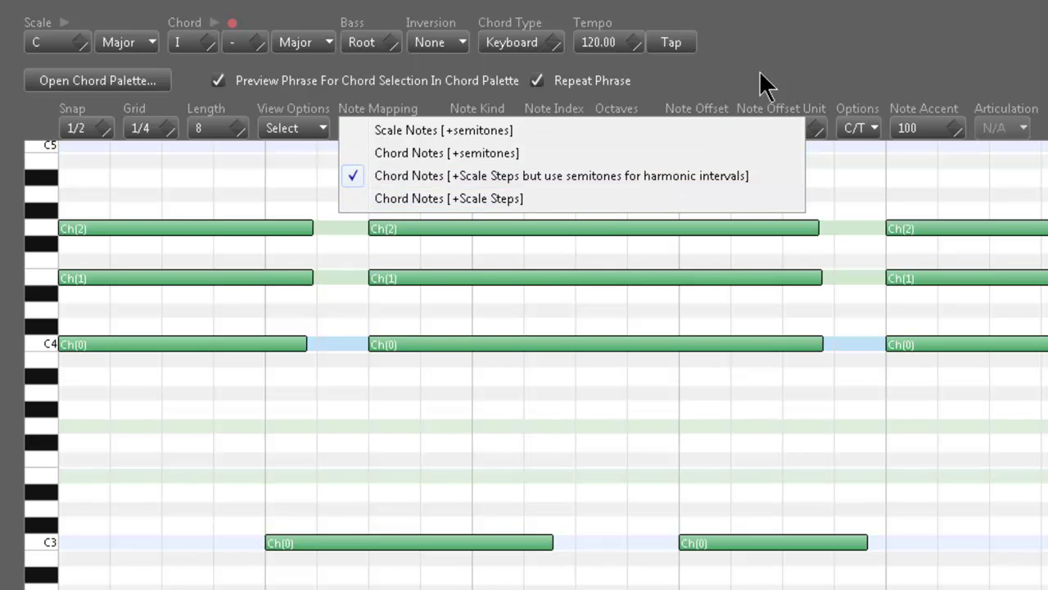
left_click(792, 41)
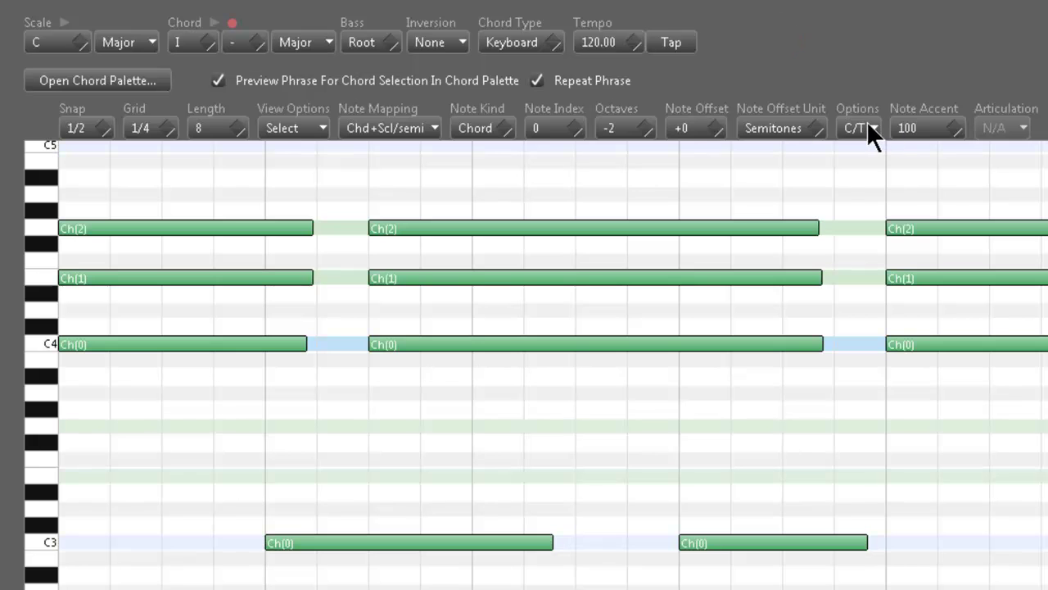
left_click(866, 125)
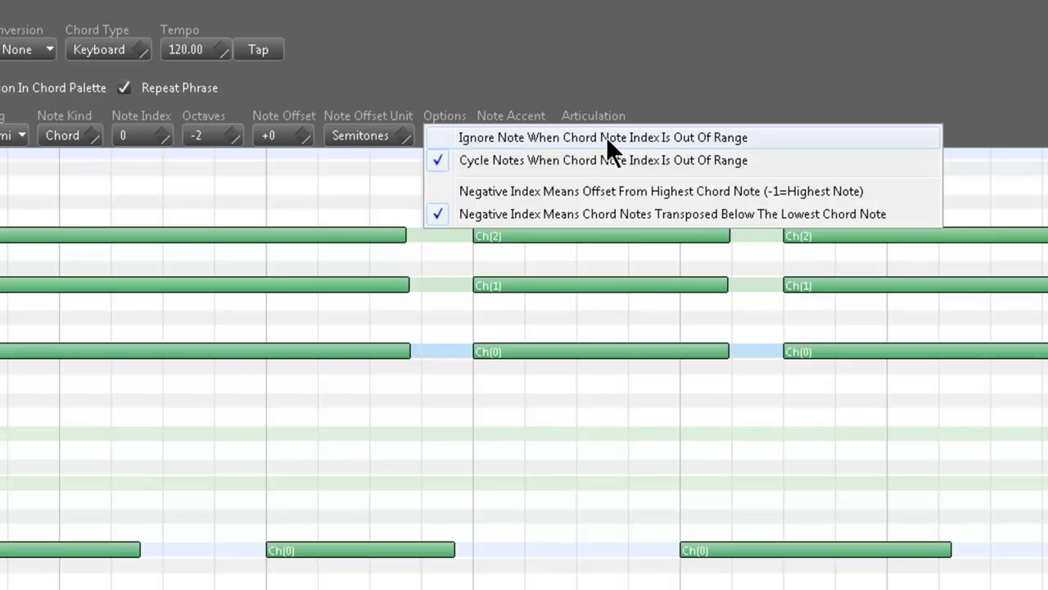
left_click(641, 36)
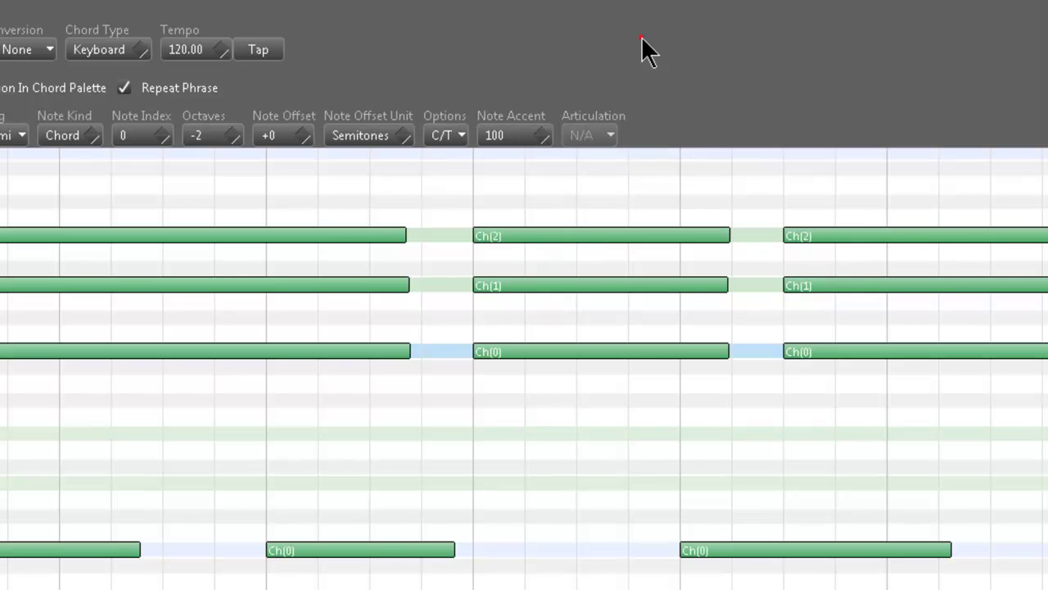
Enable Ignore Note When Chord Note Index Is Out Of Range for the C2 note.
left_click(456, 135)
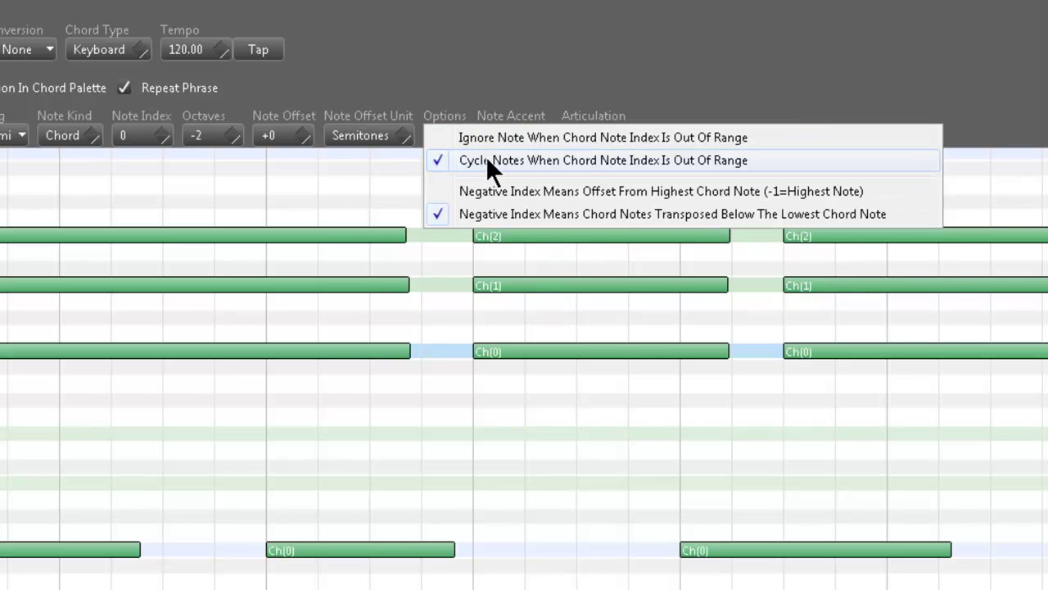
left_click(488, 138)
left_click(457, 137)
left_click(482, 95)
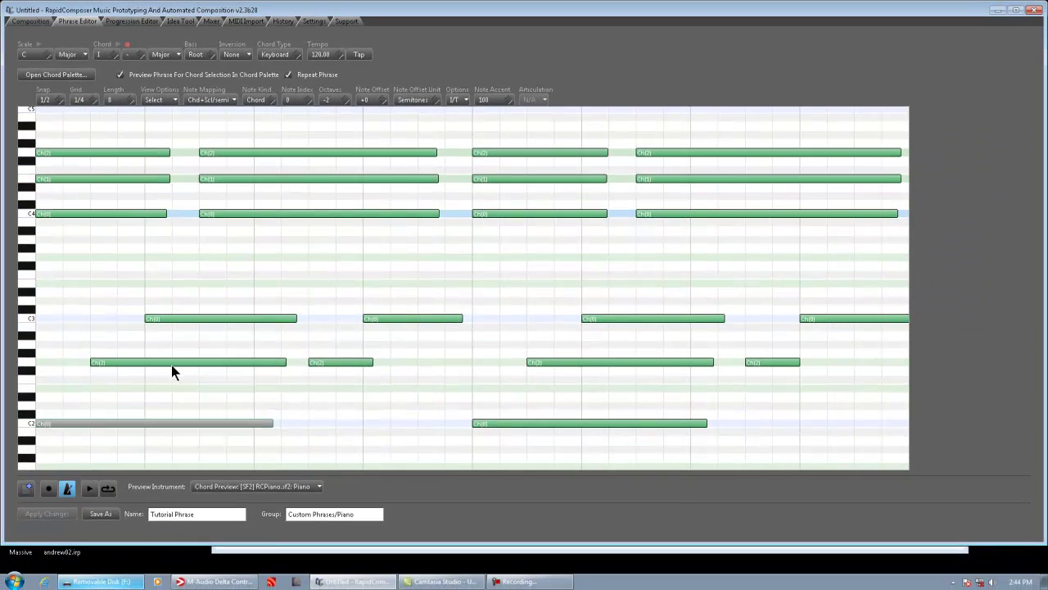
left_click(171, 365)
left_click(183, 318)
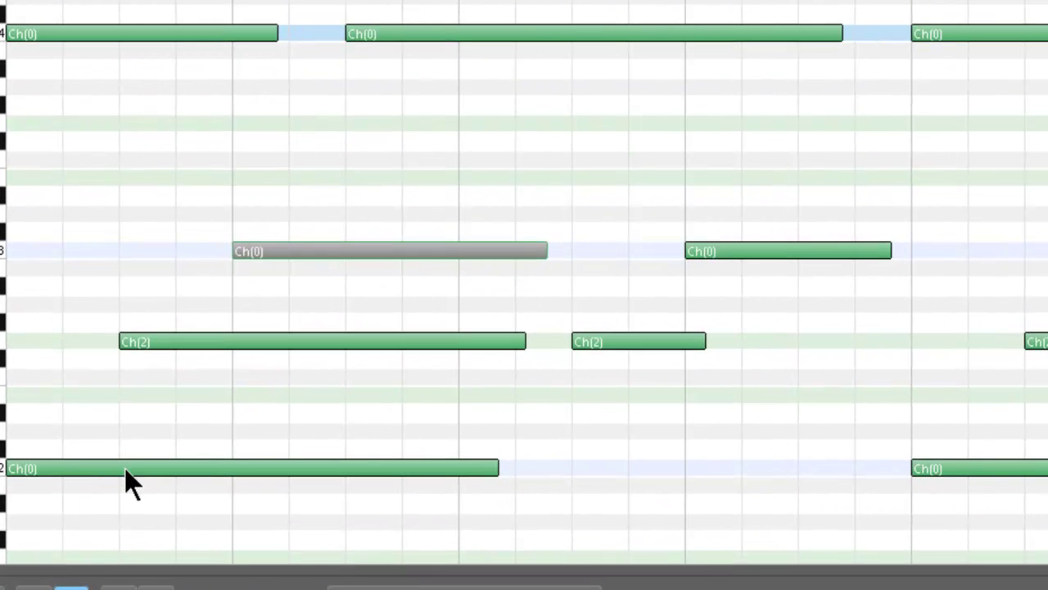
left_click(117, 459)
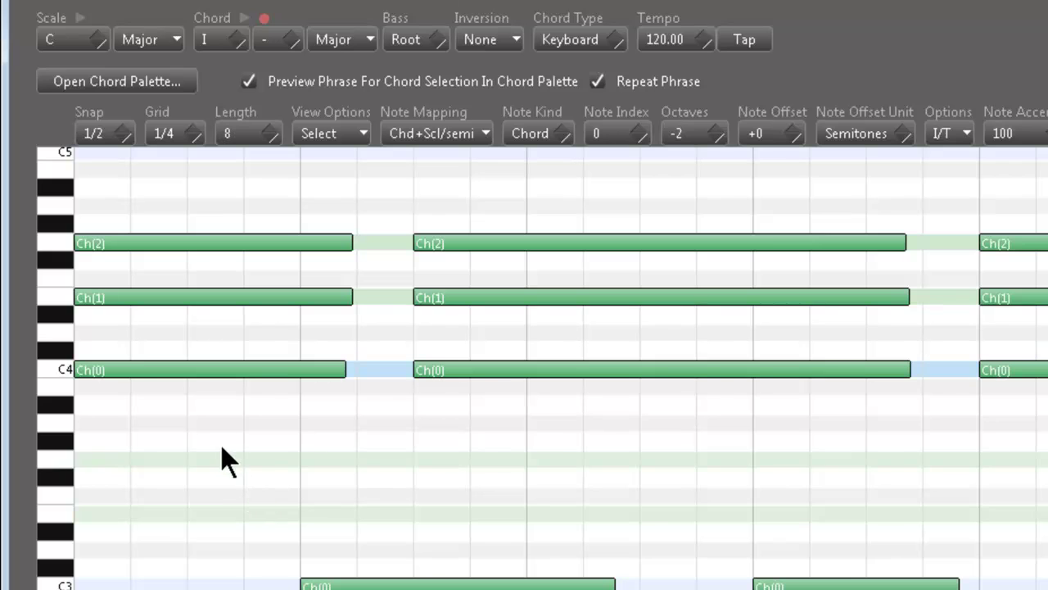
left_click(150, 300)
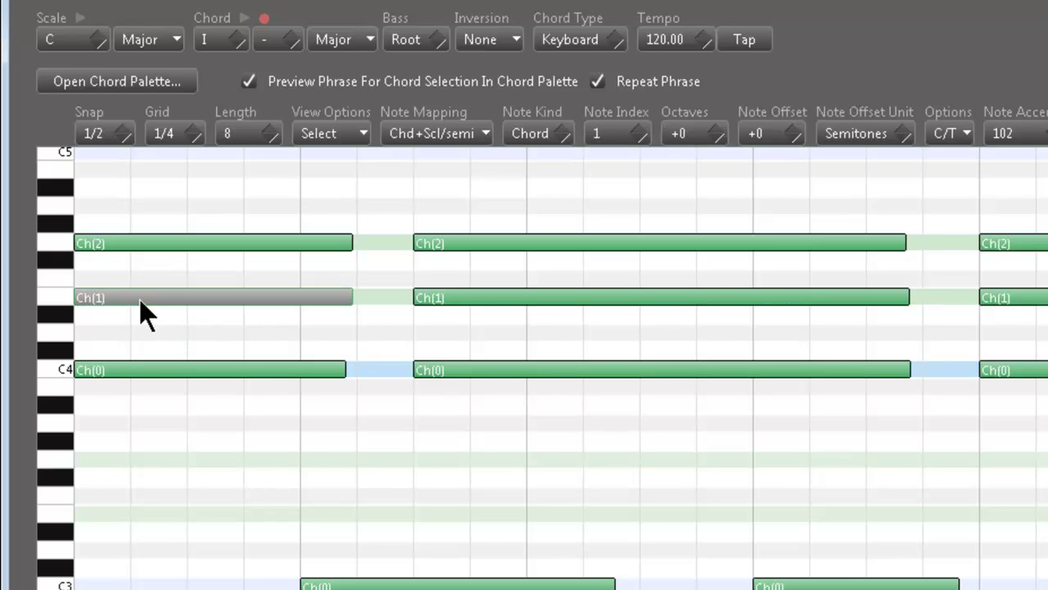
left_click(95, 369)
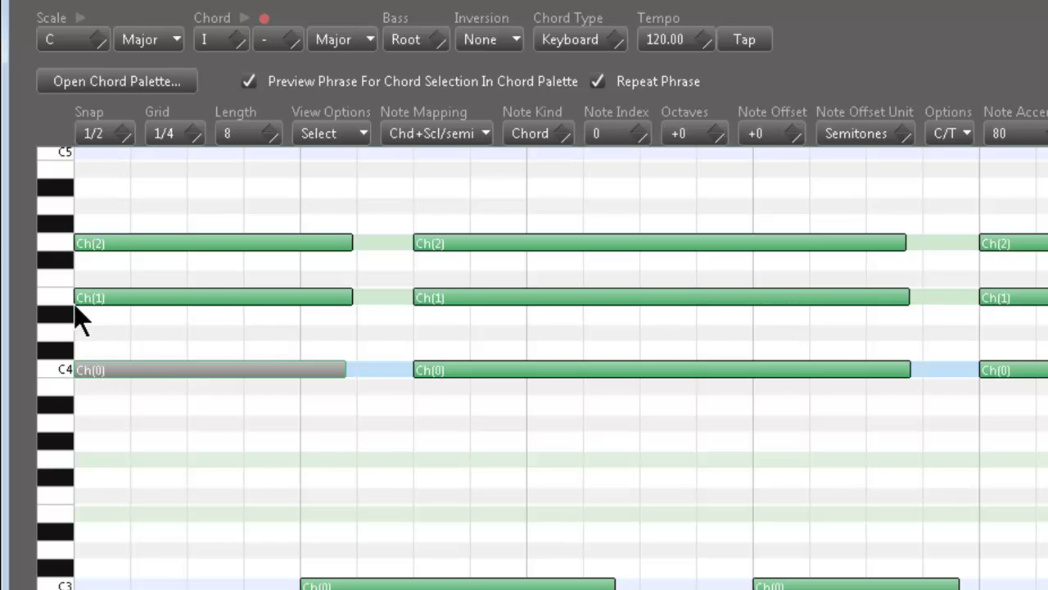
left_click(101, 297)
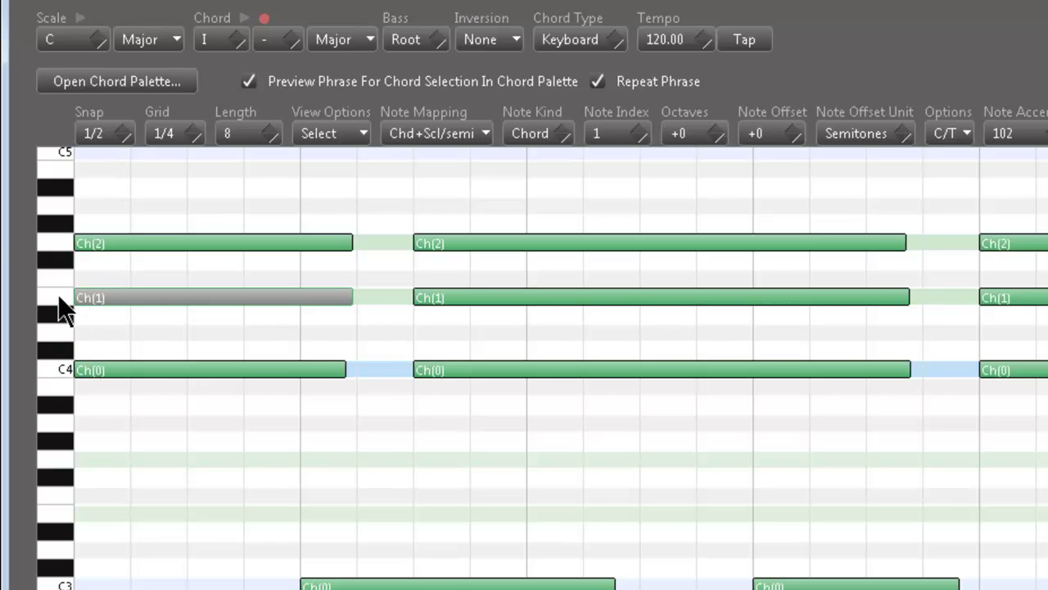
left_click(126, 243)
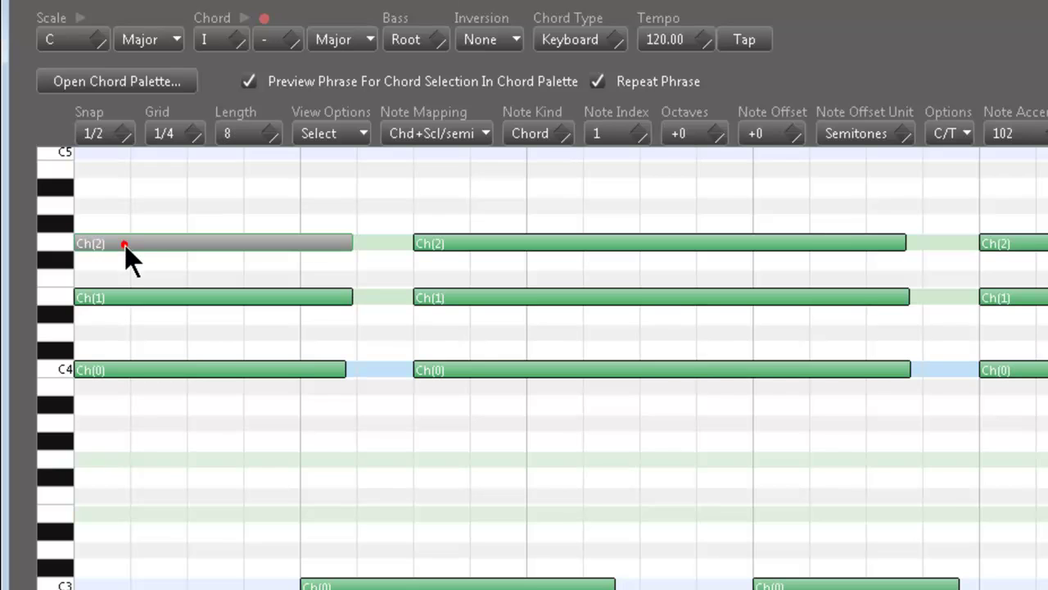